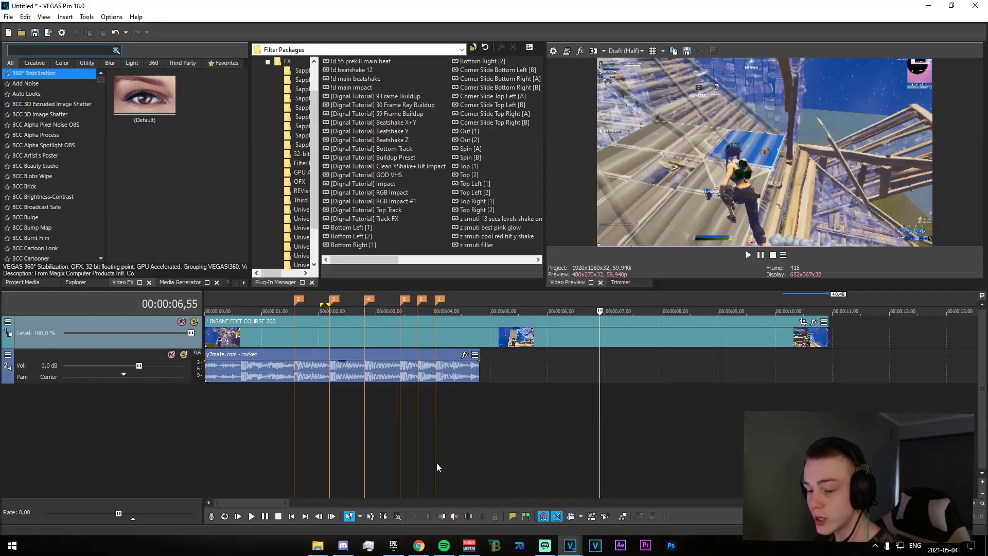
drag(255, 435, 361, 450)
click(362, 450)
scroll(360, 446, up, 3)
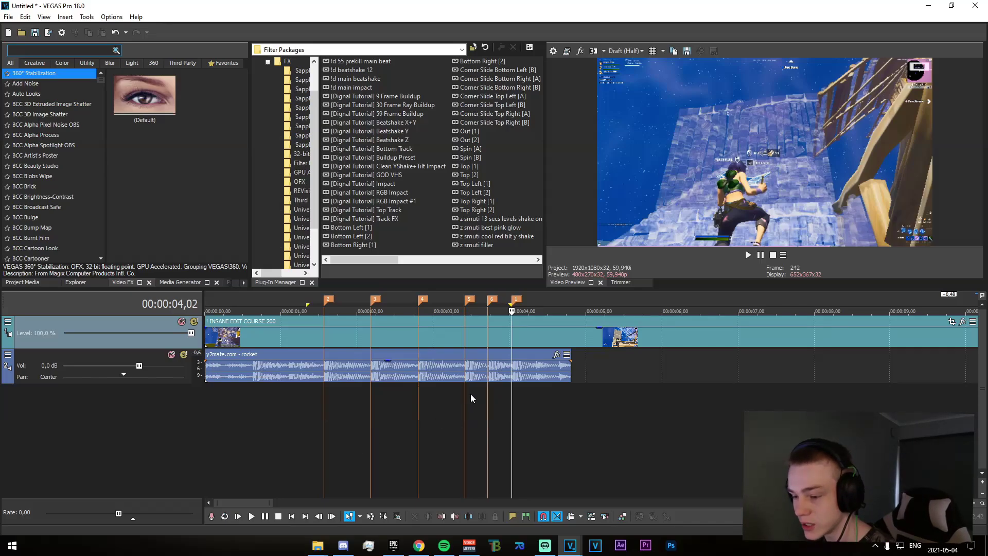
scroll(470, 394, down, 2)
scroll(453, 389, down, 2)
scroll(416, 366, up, 3)
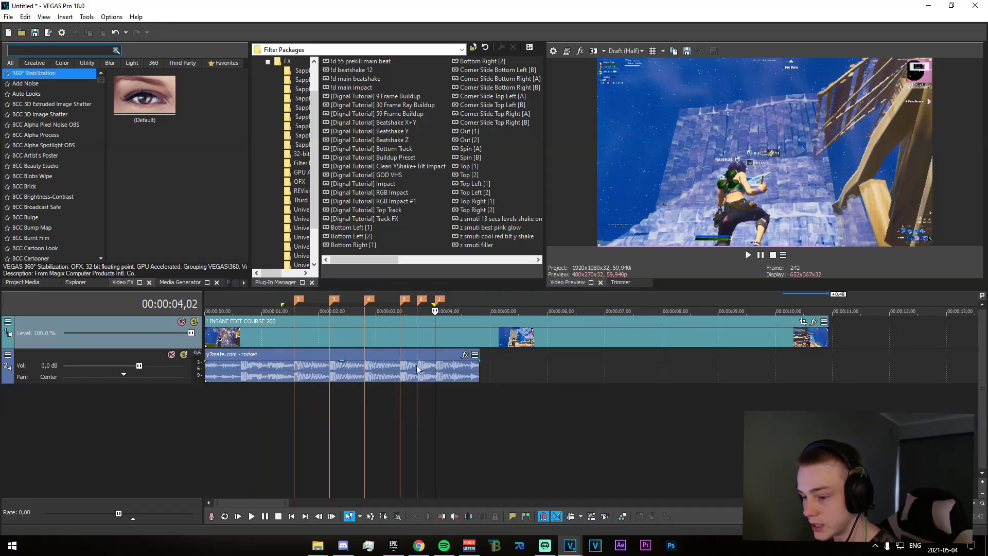
- Trim unused footage off the start of the gameplay clip on the video track
drag(205, 340, 246, 343)
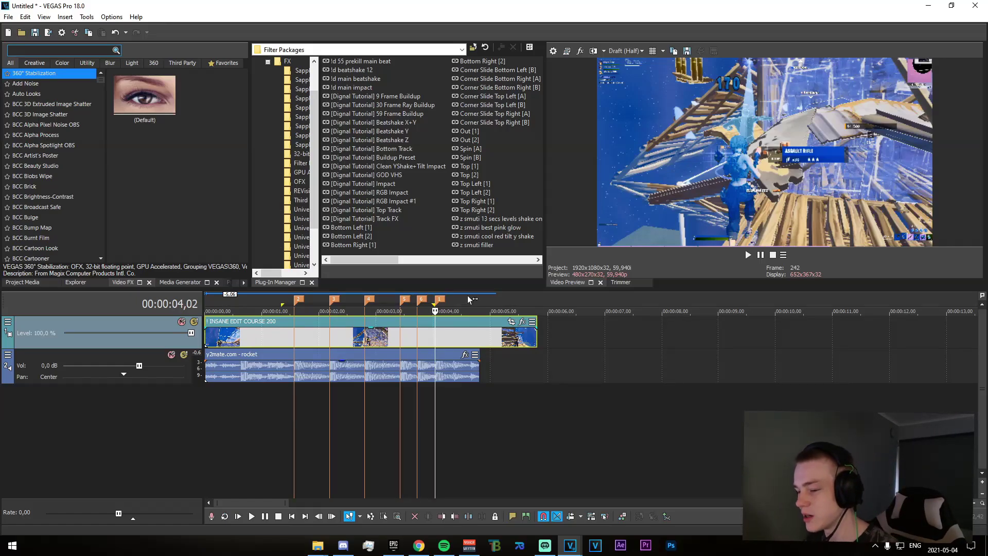
scroll(518, 342, up, 3)
scroll(592, 353, down, 1)
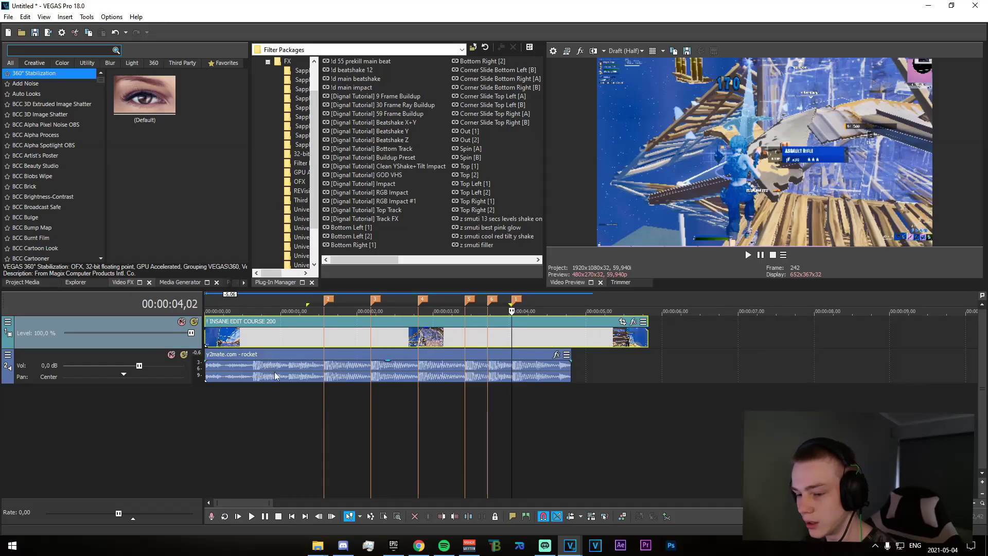
mouse_move(206, 337)
mouse_down()
mouse_move(443, 360)
mouse_move(205, 360)
mouse_up()
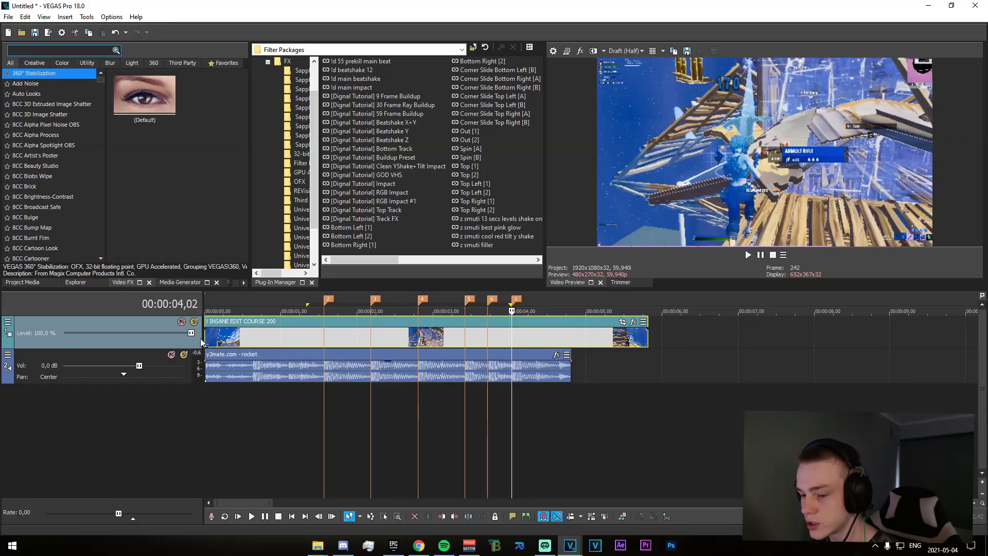
mouse_move(205, 338)
mouse_down()
mouse_move(468, 341)
mouse_move(227, 341)
mouse_up()
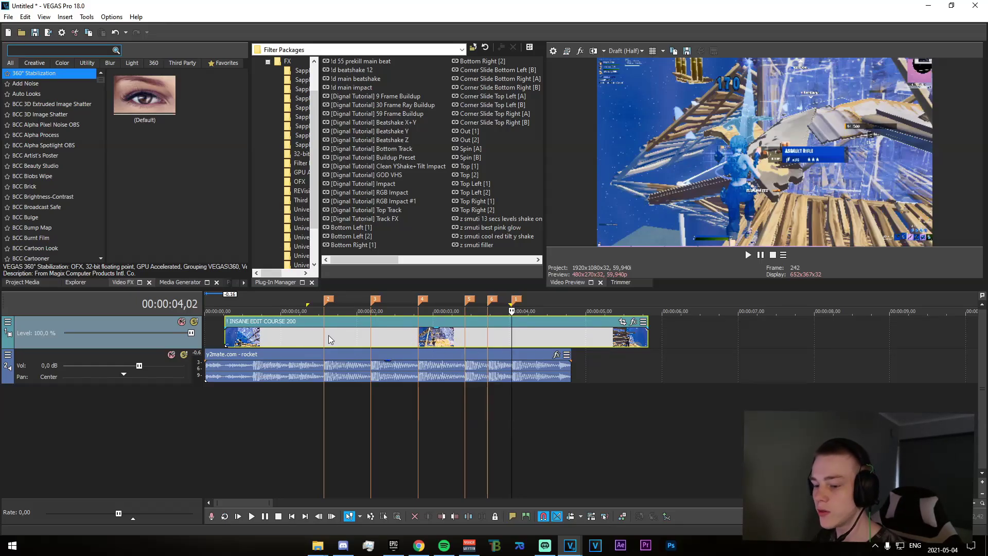
- Slide the gameplay clip along the timeline to match its action with the marker at 00:00:01,34, filling the track from the timeline's beginning
drag(325, 336, 467, 338)
scroll(467, 339, up, 3)
scroll(556, 344, down, 3)
drag(325, 338, 205, 337)
scroll(595, 355, up, 3)
mouse_move(595, 354)
mouse_down()
mouse_move(613, 340)
mouse_move(667, 342)
mouse_move(611, 350)
mouse_up()
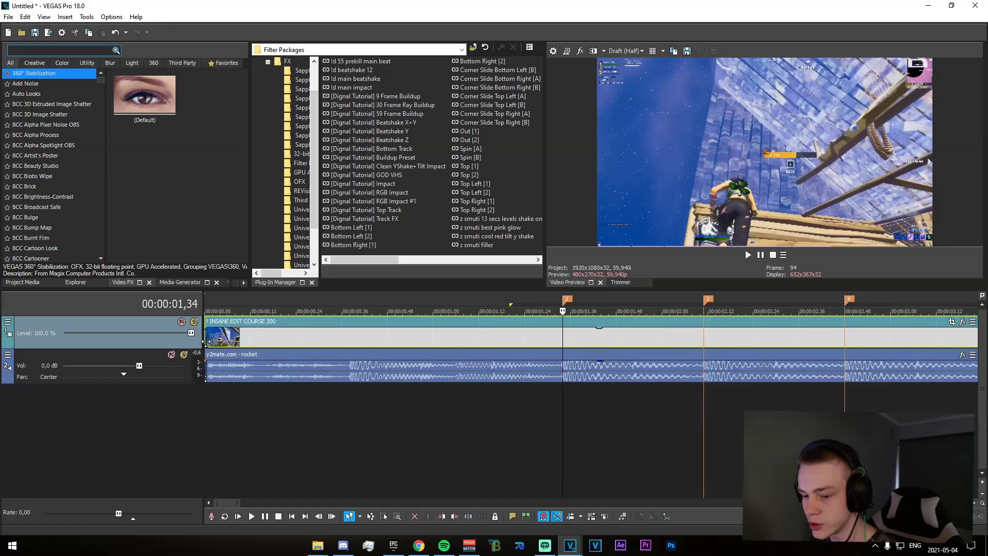
- Fine-tune the clip's alignment to the 00:00:01,34 marker and extend its start back to the beginning of the timeline
drag(206, 342, 390, 349)
mouse_move(572, 340)
mouse_down()
mouse_move(562, 341)
mouse_move(579, 340)
mouse_up()
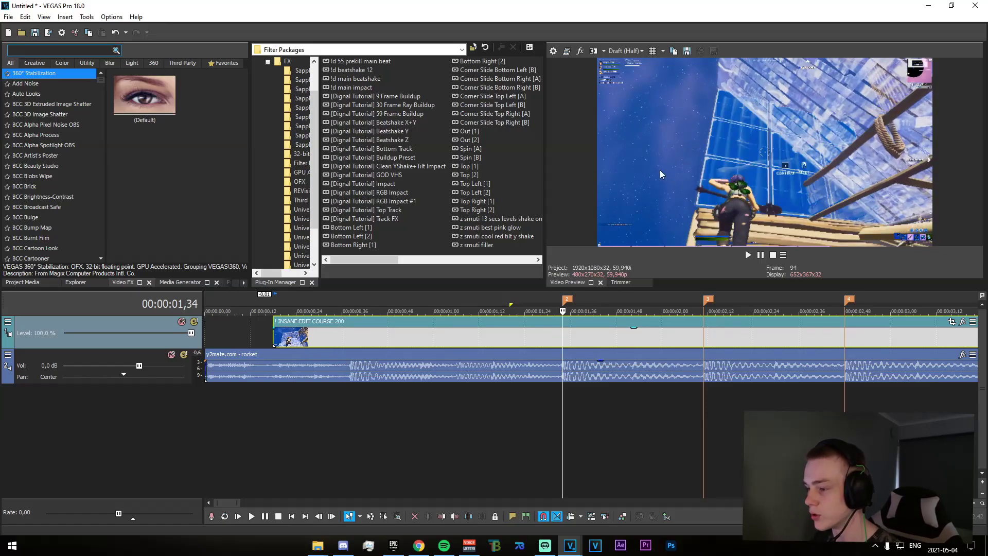
scroll(608, 337, down, 4)
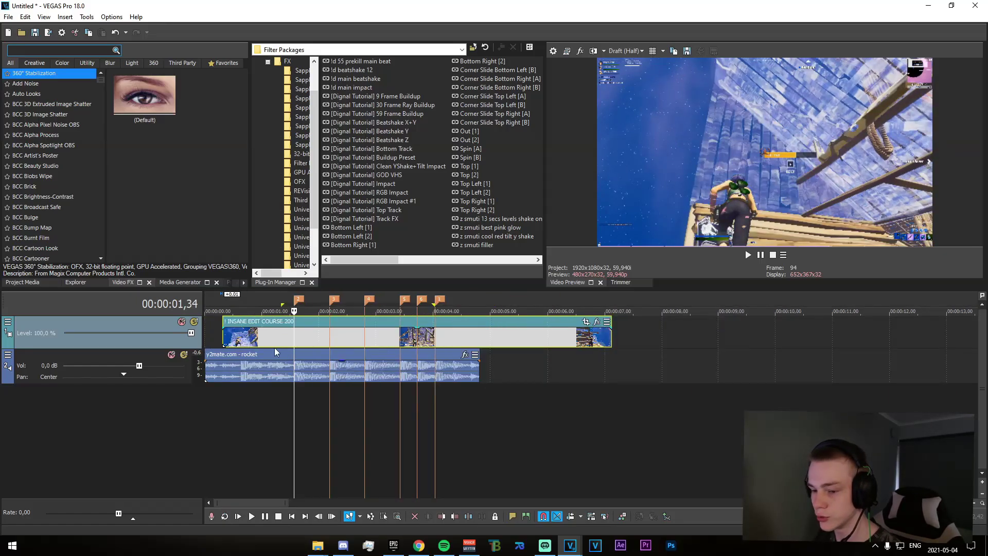
drag(213, 341, 205, 340)
drag(384, 442, 500, 458)
click(500, 457)
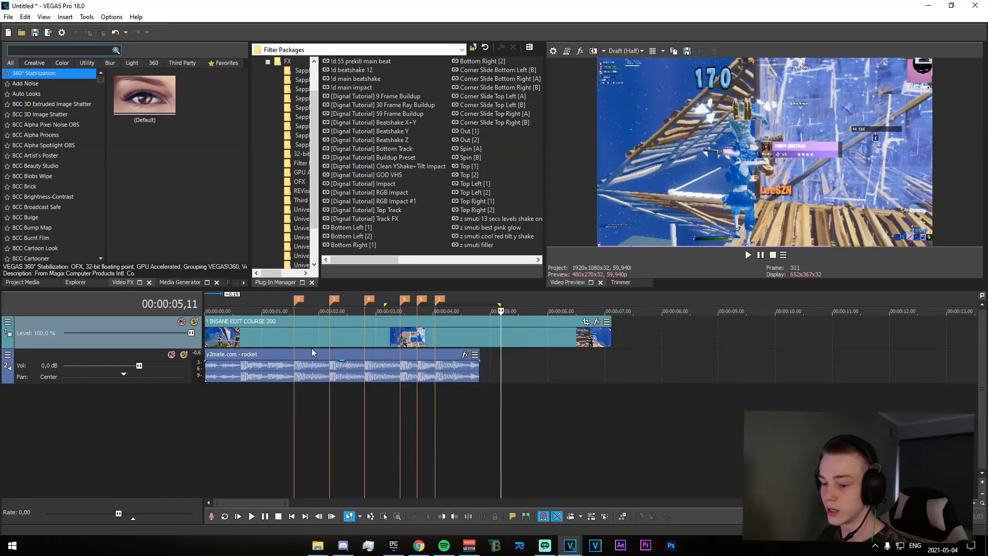
- Insert a Velocity envelope on the gameplay clip with the playhead on the marker at 00:00:01,34
click(294, 338)
right_click(362, 337)
mouse_move(460, 431)
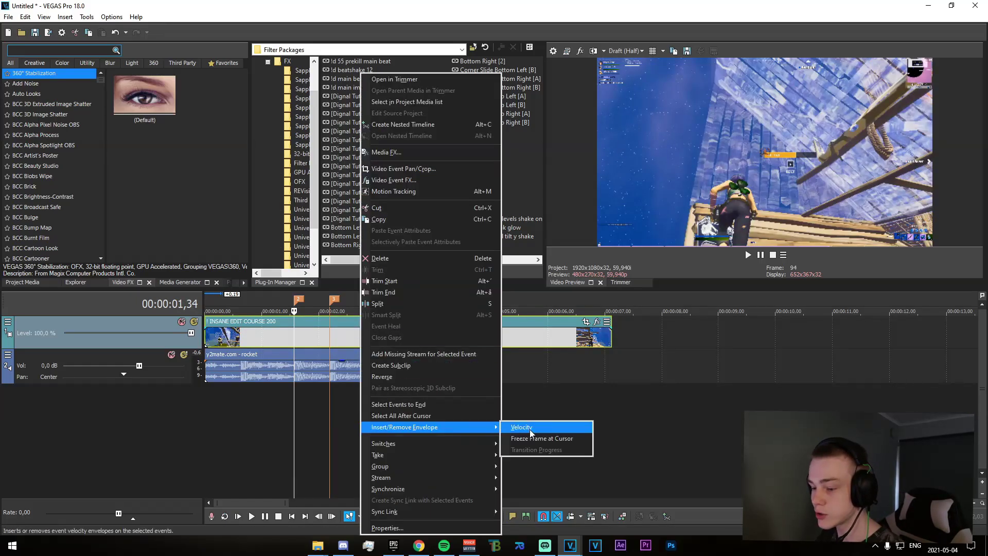
click(530, 429)
- Add velocity points on the 00:00:01,34 marker and five frames before and after it
scroll(457, 357, up, 8)
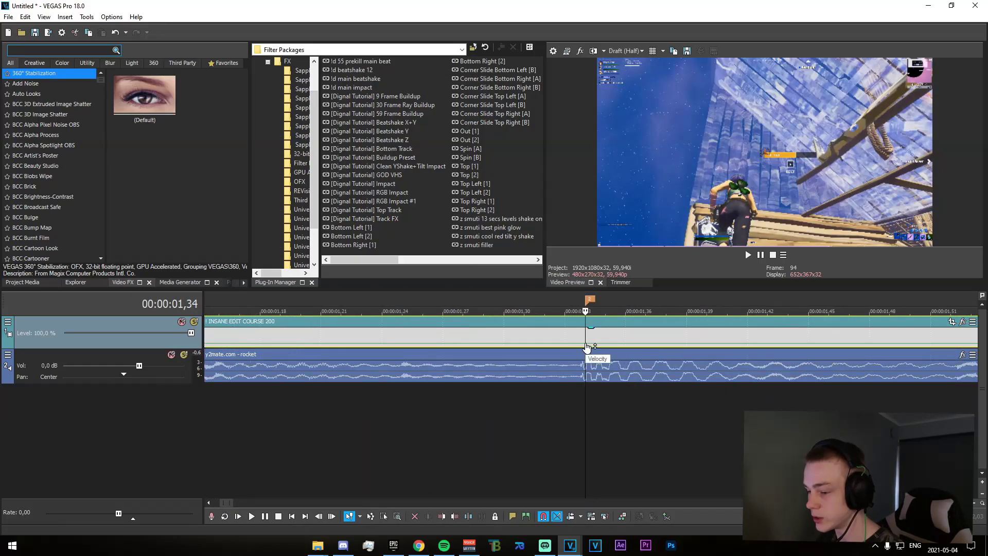
key(Left)
key(Left)
key(Left)
key(Left)
key(Left)
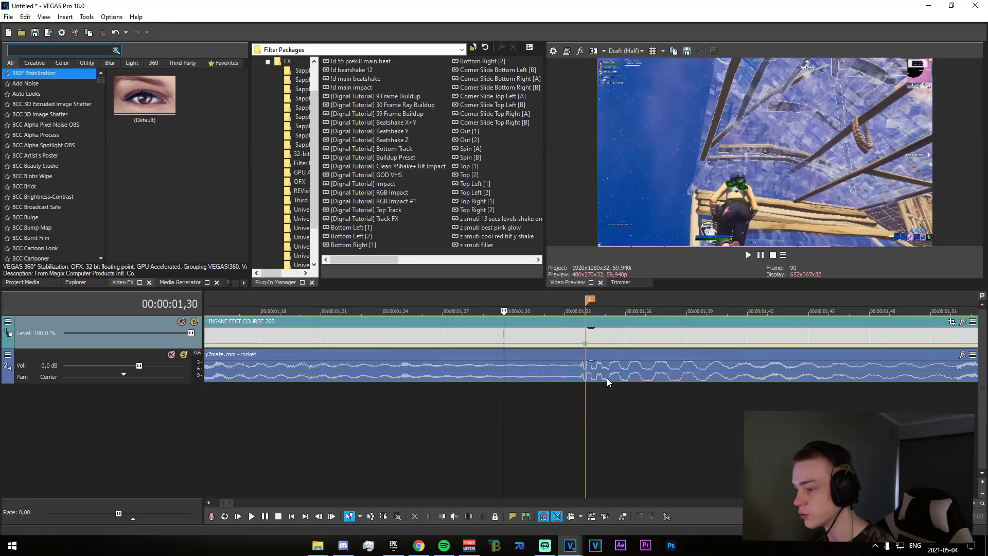
double_click(484, 344)
click(589, 334)
key(Right)
key(Right)
key(Right)
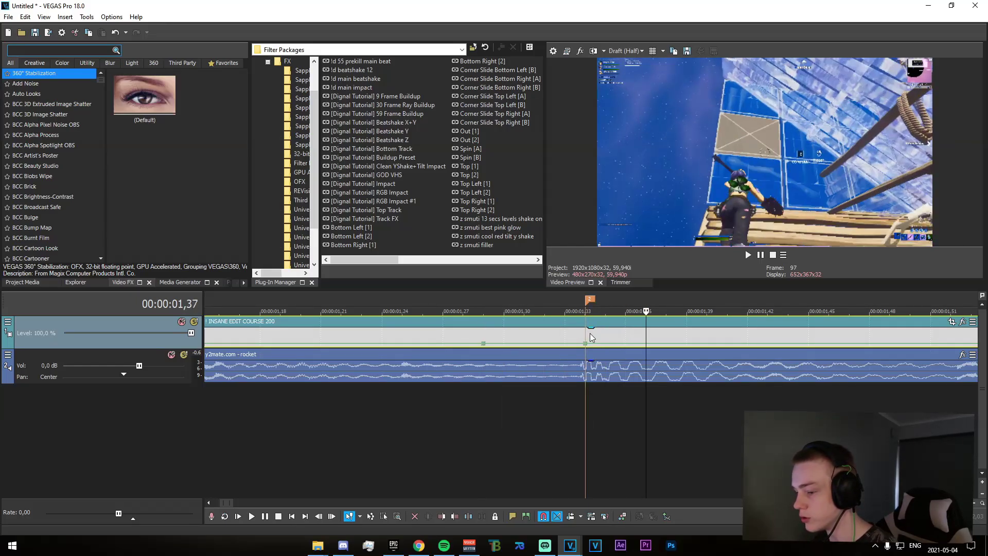
key(Right)
key(Right)
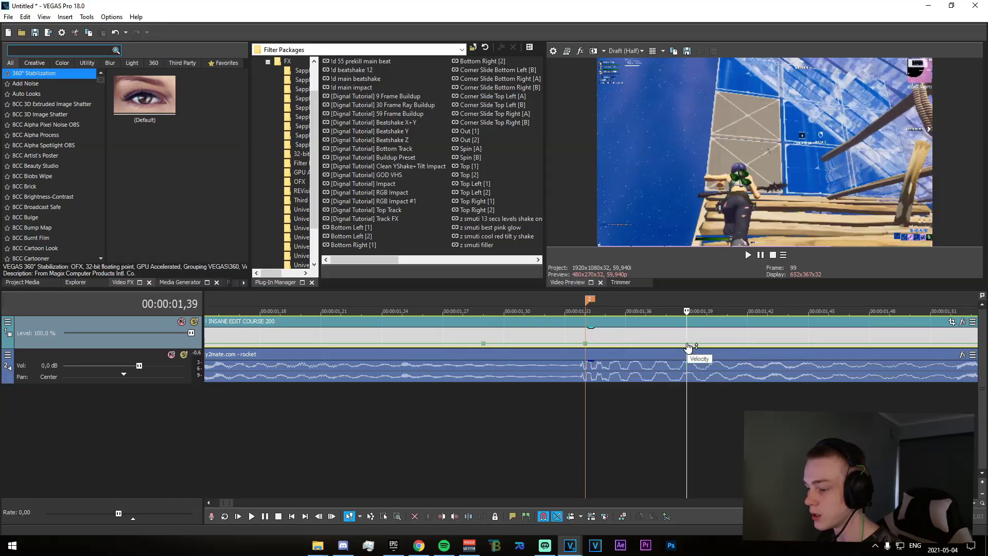
double_click(687, 345)
- Raise the middle velocity point at the 00:00:01,34 marker to form a speed peak
click(587, 349)
drag(589, 348, 588, 344)
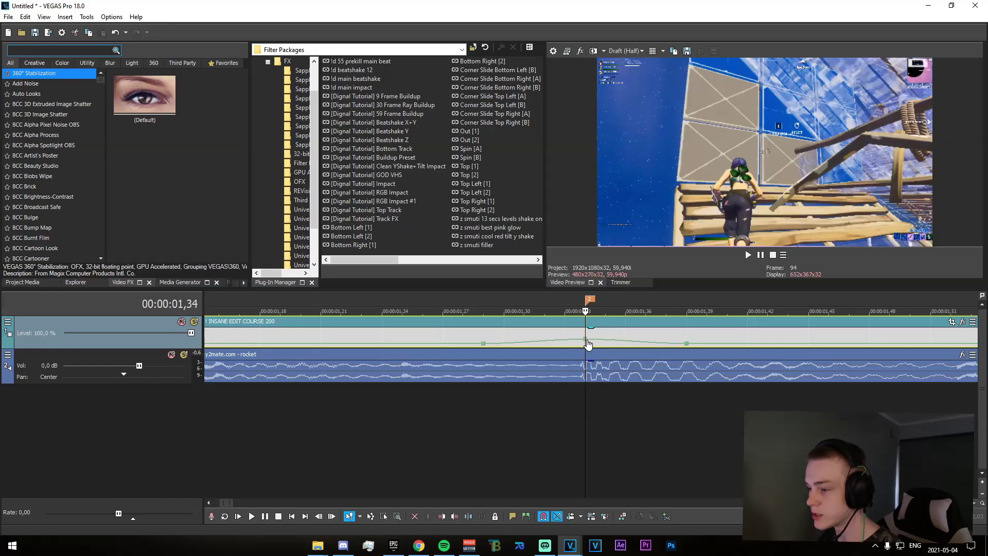
scroll(588, 345, down, 2)
drag(515, 412, 633, 433)
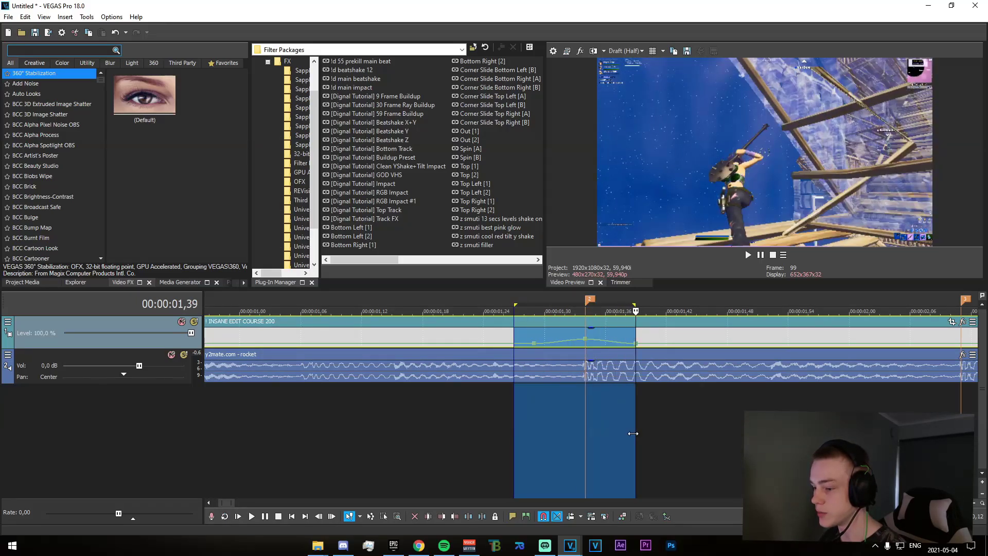
click(645, 399)
click(635, 337)
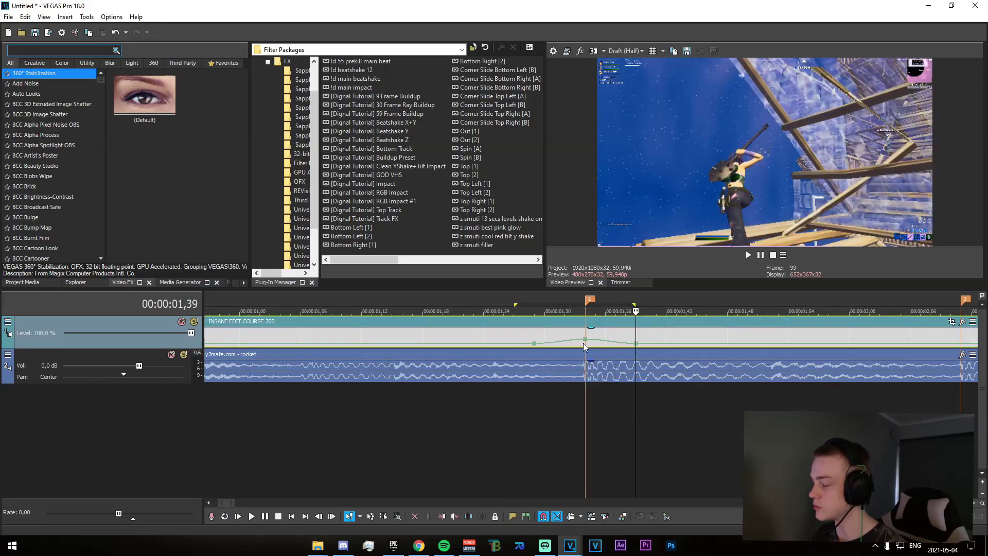
- Adjust the velocity point five frames after the 00:00:01,34 marker to slow the footage following the peak
scroll(586, 402, down, 2)
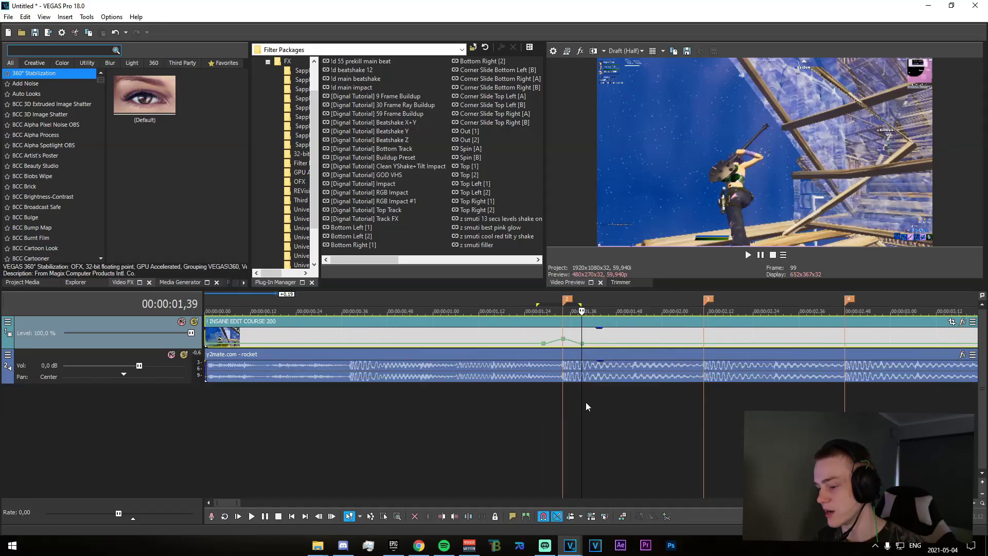
right_click(584, 344)
click(626, 148)
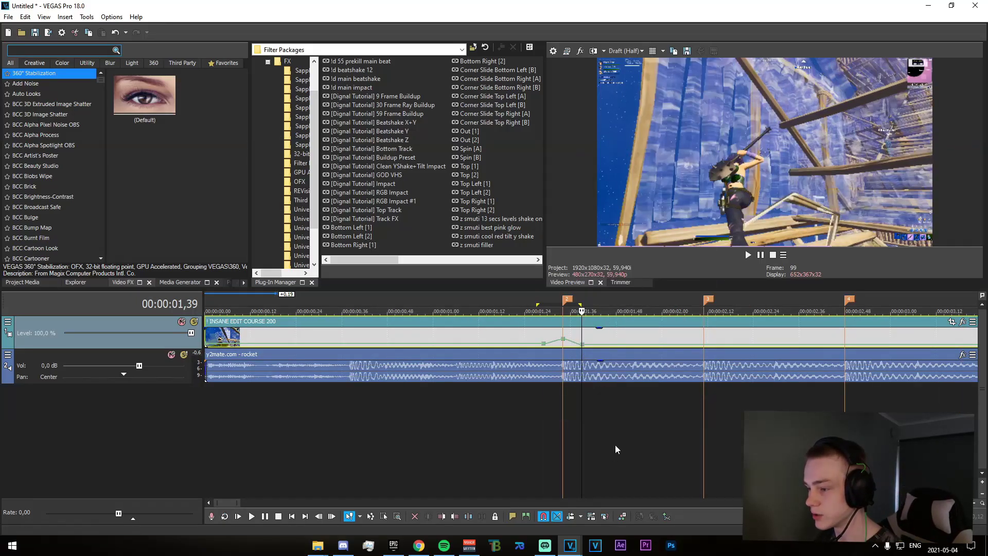
scroll(597, 458, up, 3)
drag(535, 338, 536, 342)
scroll(705, 344, down, 3)
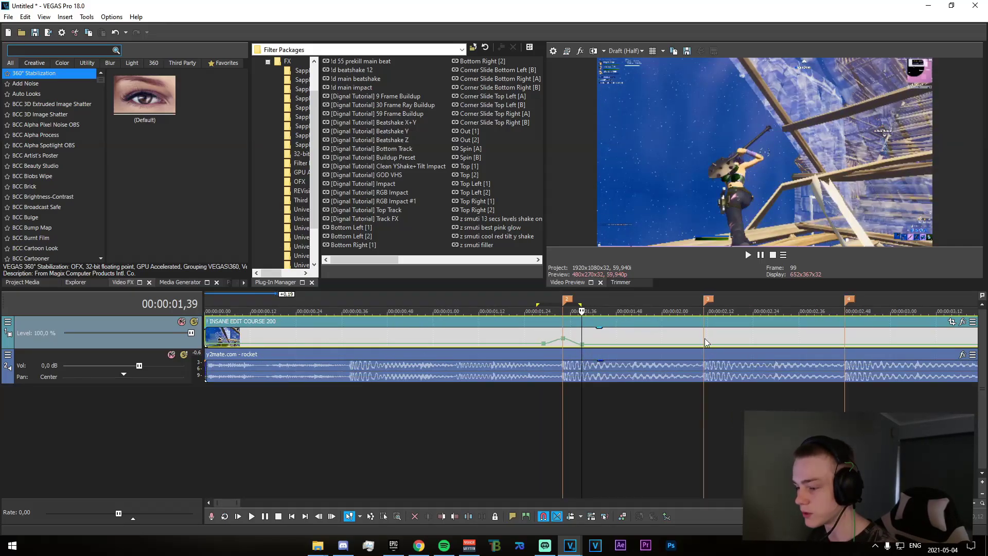
- Add velocity points on the marker at 00:00:02,11 and five frames before and after it
click(705, 343)
scroll(705, 344, up, 6)
key(Left)
key(Left)
key(Left)
key(Left)
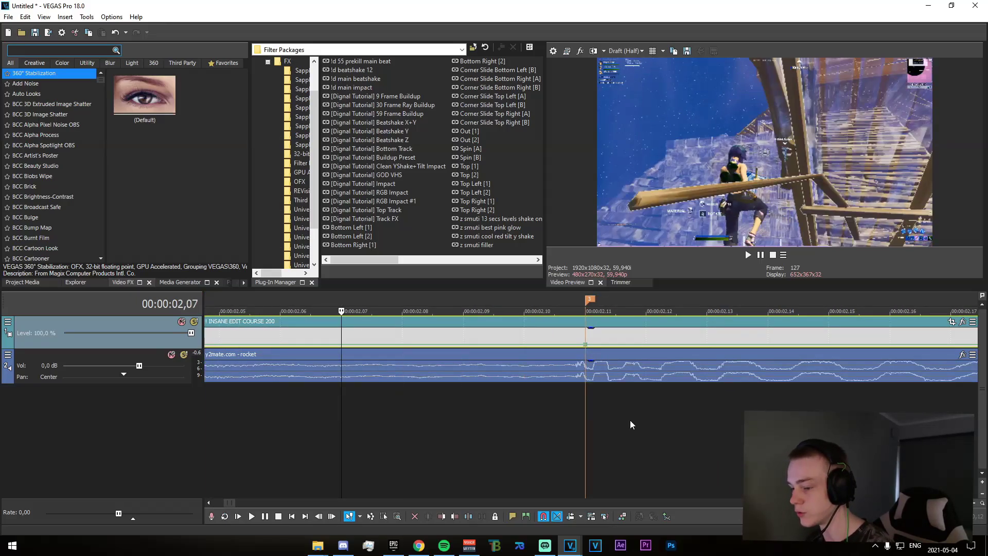
key(Left)
key(Down)
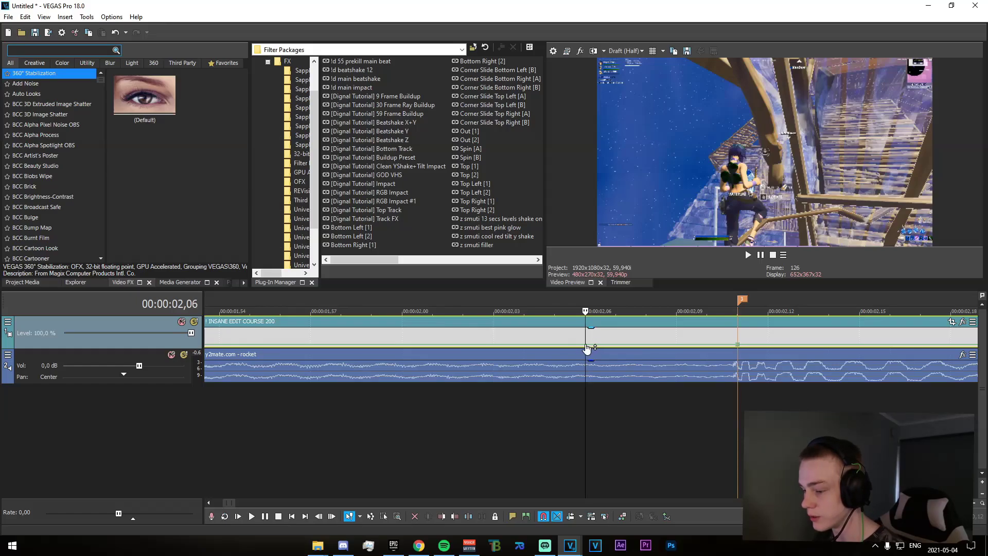
click(738, 340)
key(Right)
key(Right)
key(Right)
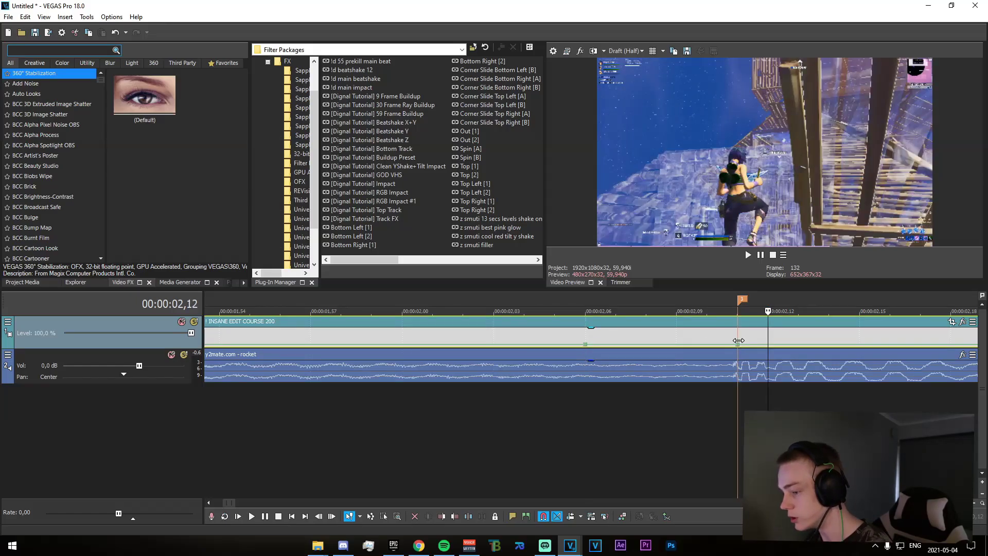
key(Right)
key(Right)
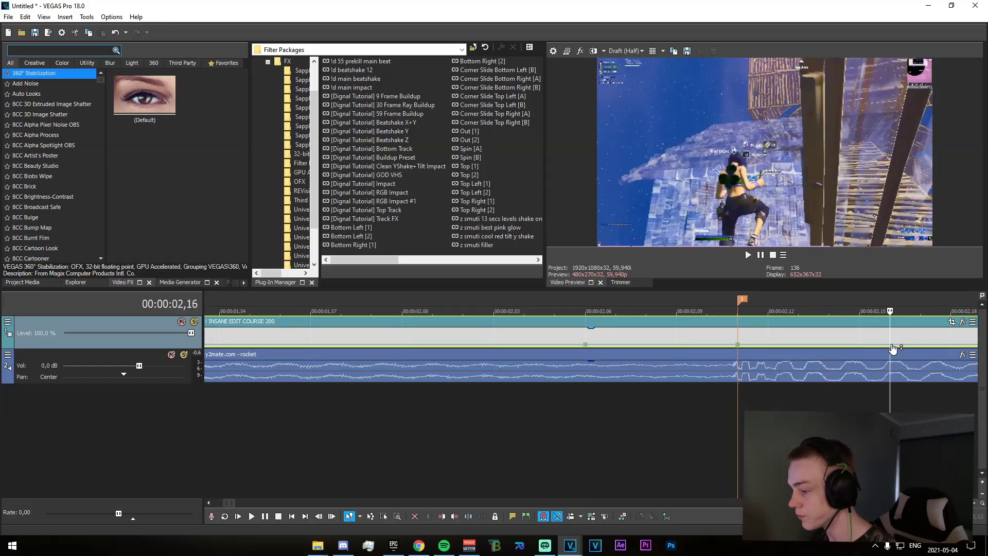
- Raise the velocity point at the 00:00:02,11 marker into a peak higher than the one at the preceding marker
drag(464, 446, 735, 458)
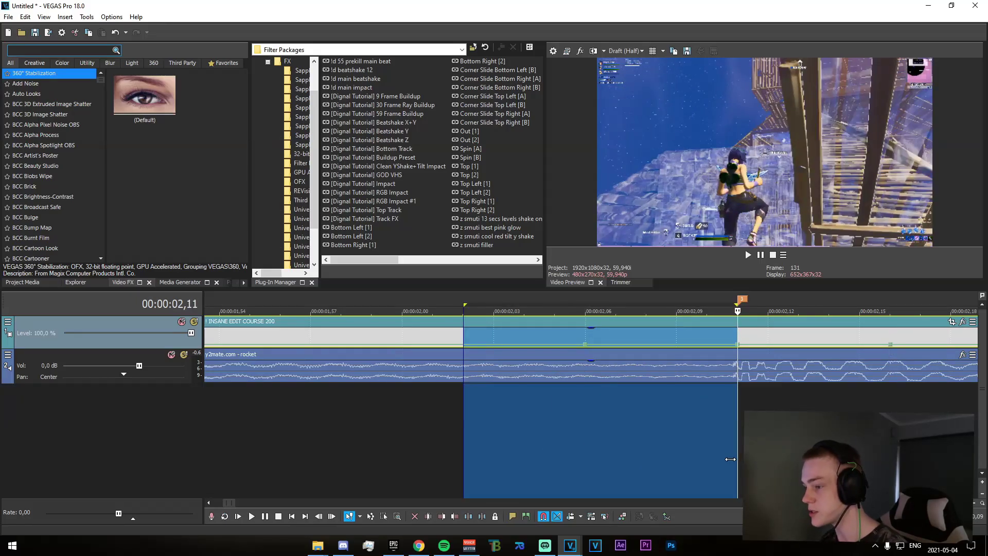
click(735, 458)
scroll(711, 442, down, 1)
drag(585, 343, 587, 340)
double_click(662, 345)
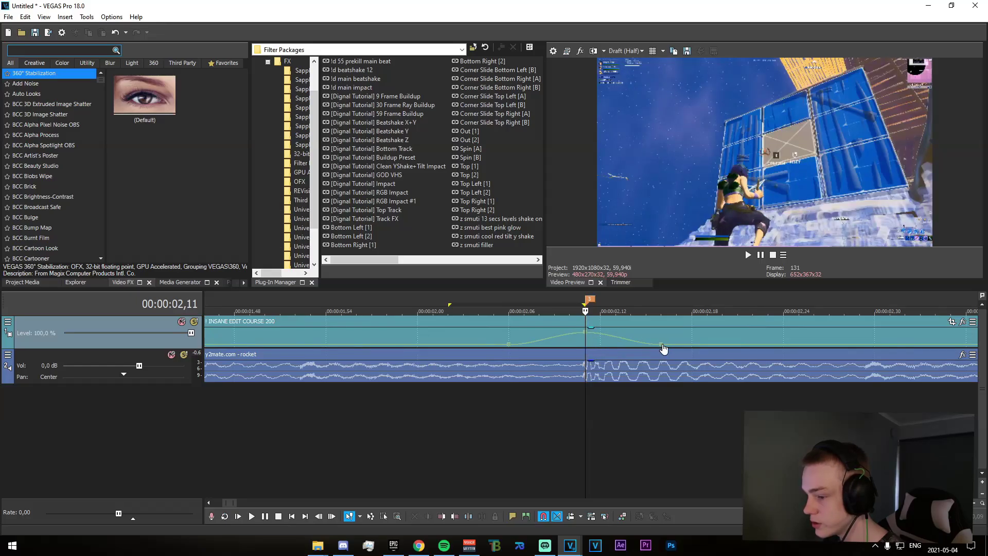
drag(586, 337, 589, 338)
scroll(611, 424, down, 3)
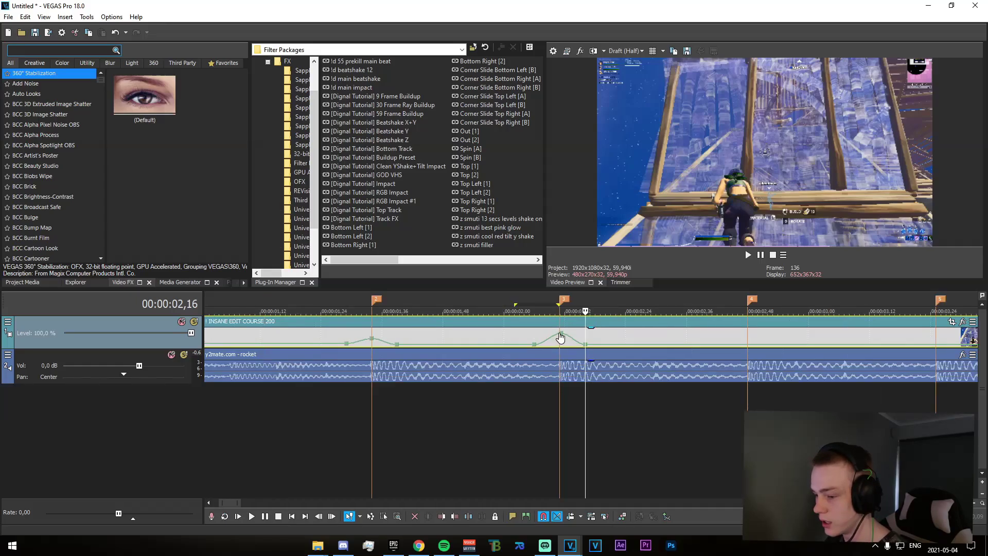
- Add velocity points on the marker at 00:00:02,48 and six frames before and after it
scroll(558, 348, down, 3)
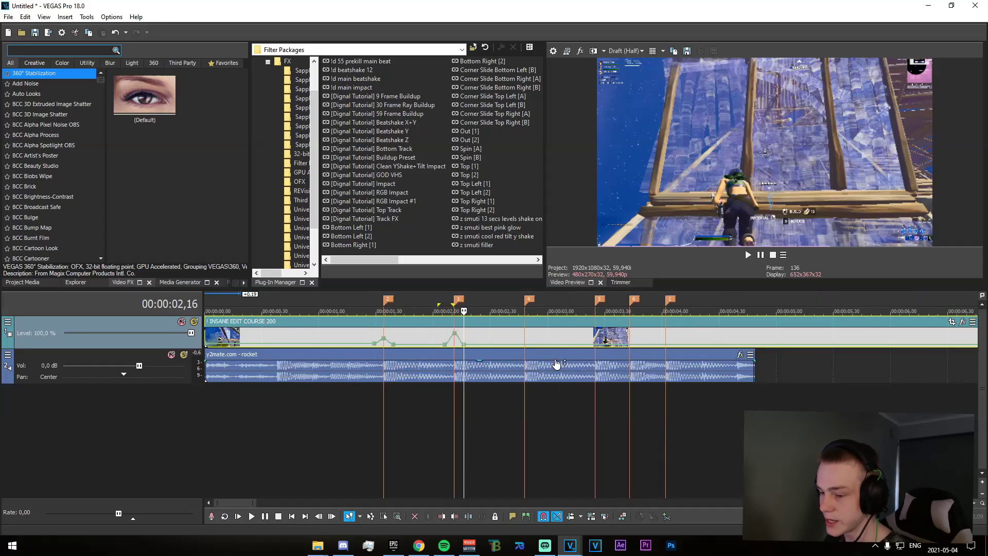
click(527, 343)
scroll(590, 348, up, 5)
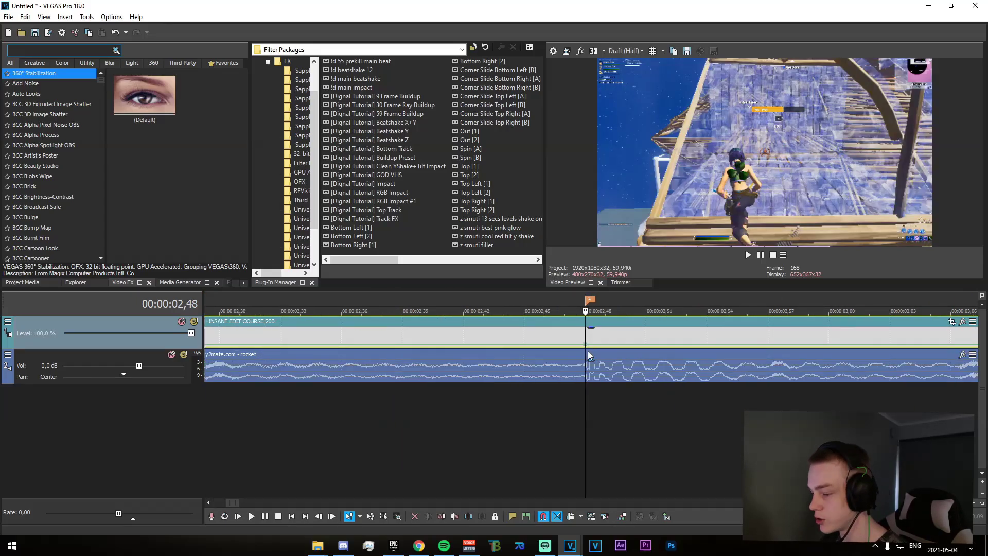
key(Left)
key(Left)
key(Left)
key(Right)
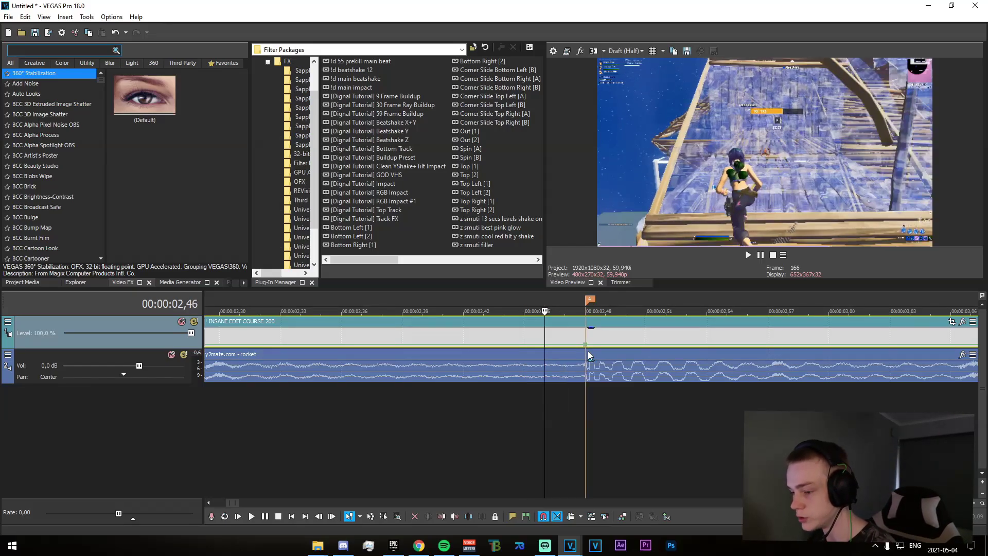
key(Left)
key(Left)
key(Left)
key(Left)
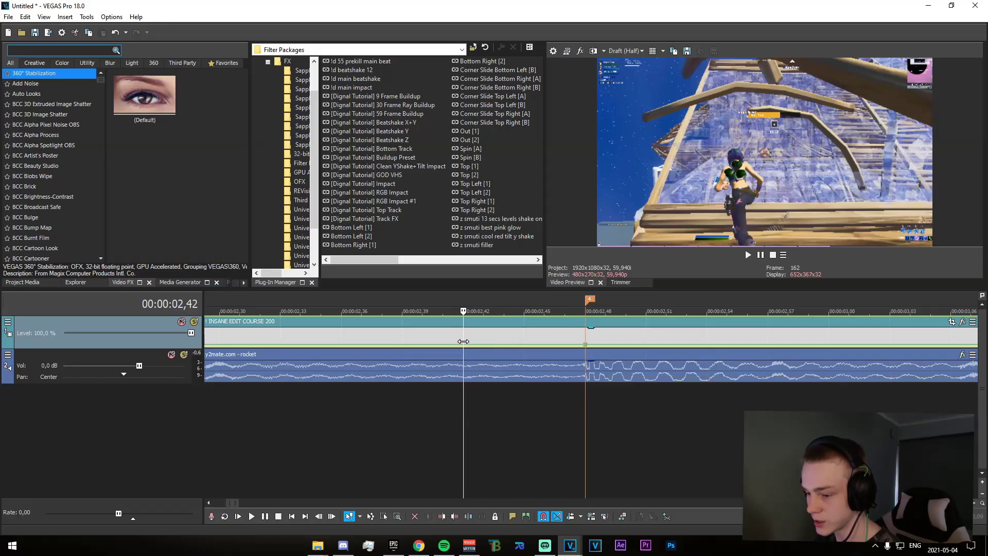
double_click(464, 345)
double_click(698, 345)
click(585, 345)
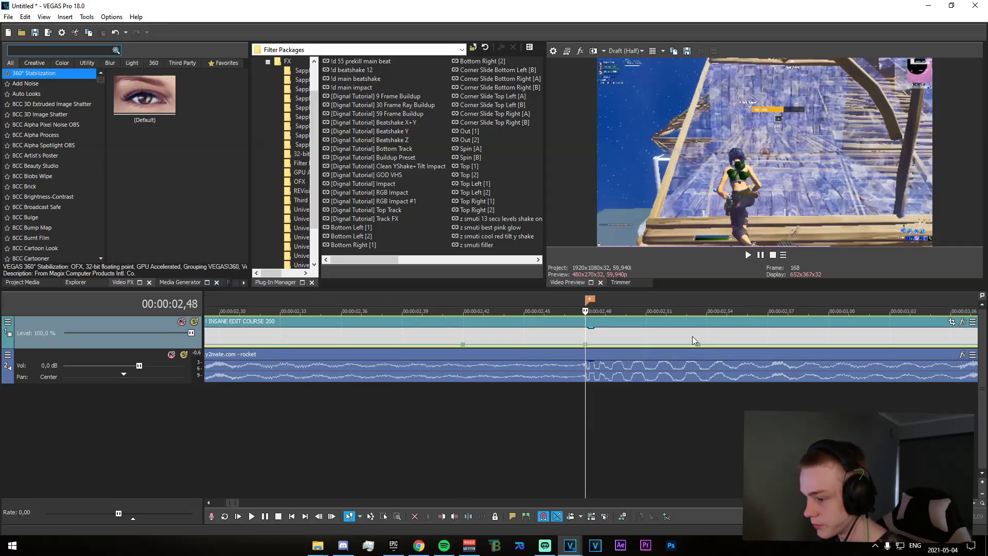
key(space)
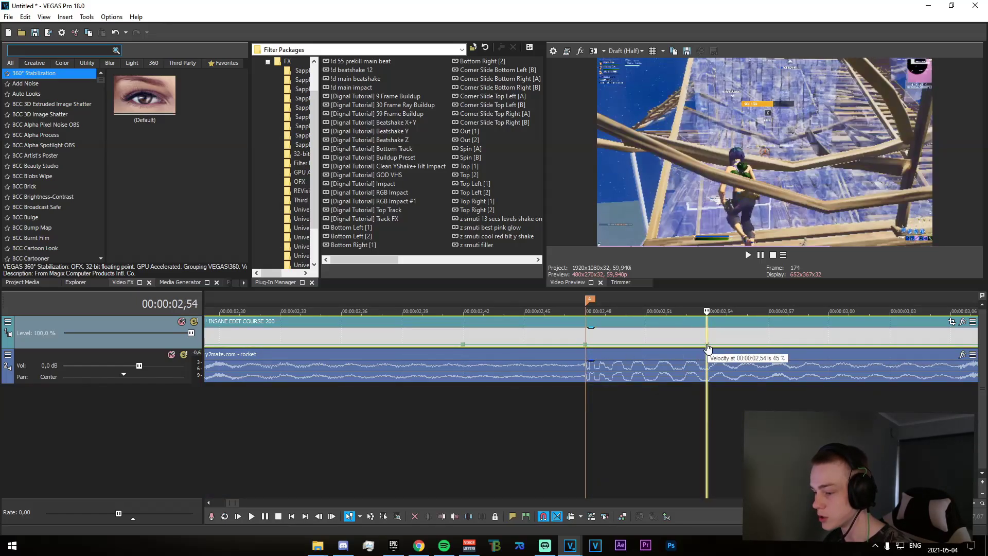
- Adjust the velocity point at 00:00:02,54 and raise the one at the 00:00:02,48 marker to about 334%
right_click(707, 346)
click(759, 148)
drag(586, 344, 589, 342)
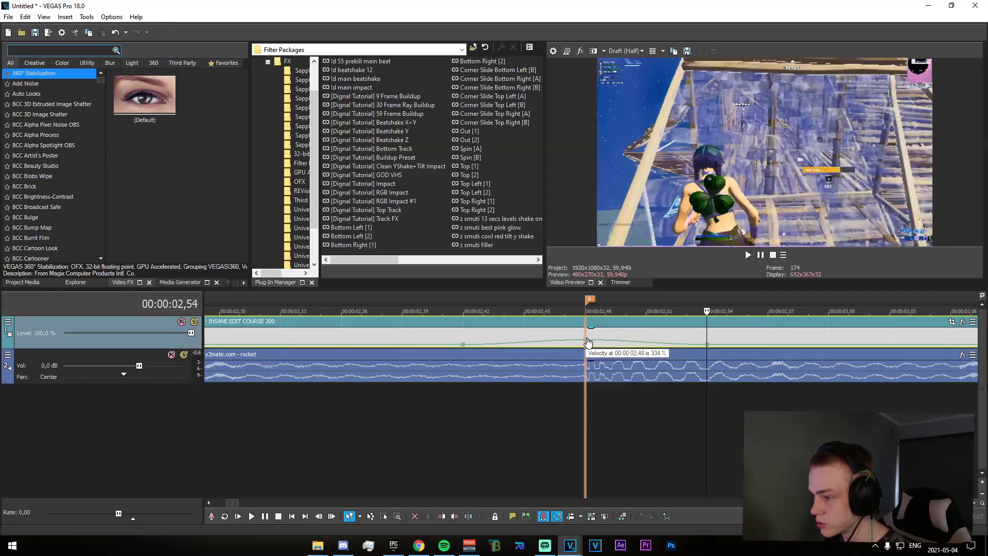
- Set the velocity point at the 00:00:02,48 marker to 350%
scroll(591, 345, down, 3)
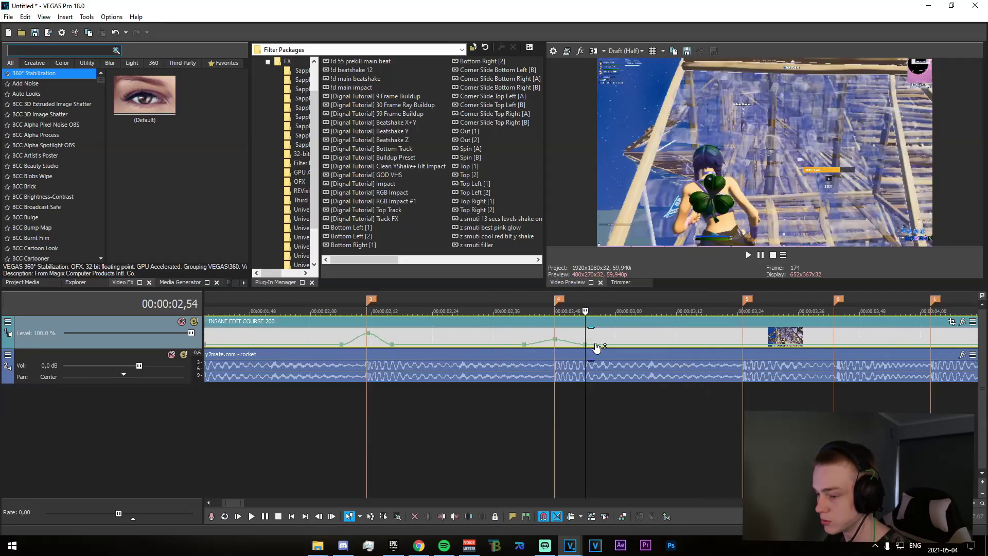
right_click(555, 341)
click(601, 204)
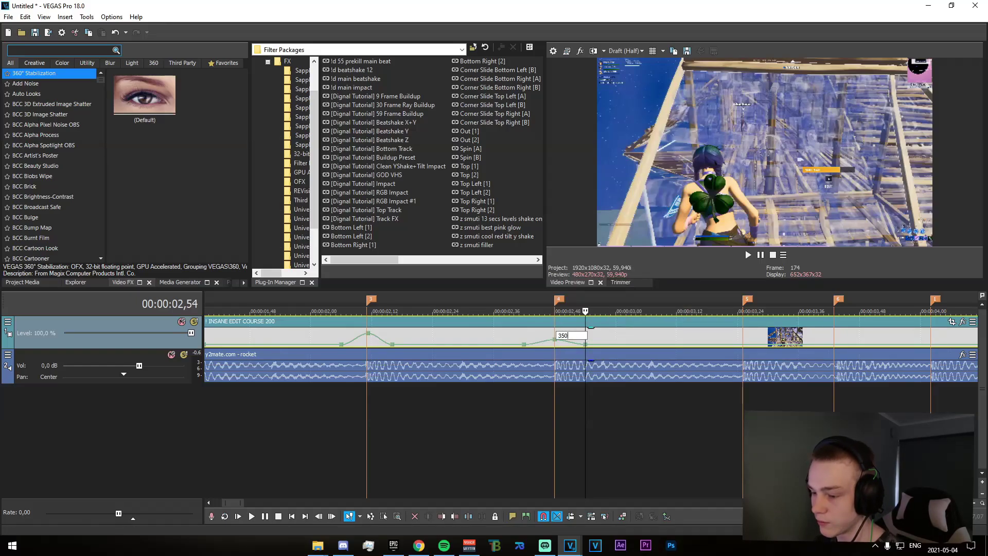
- Add velocity points on the marker at 00:00:03,25 and five frames before and after it
click(742, 333)
scroll(708, 376, up, 5)
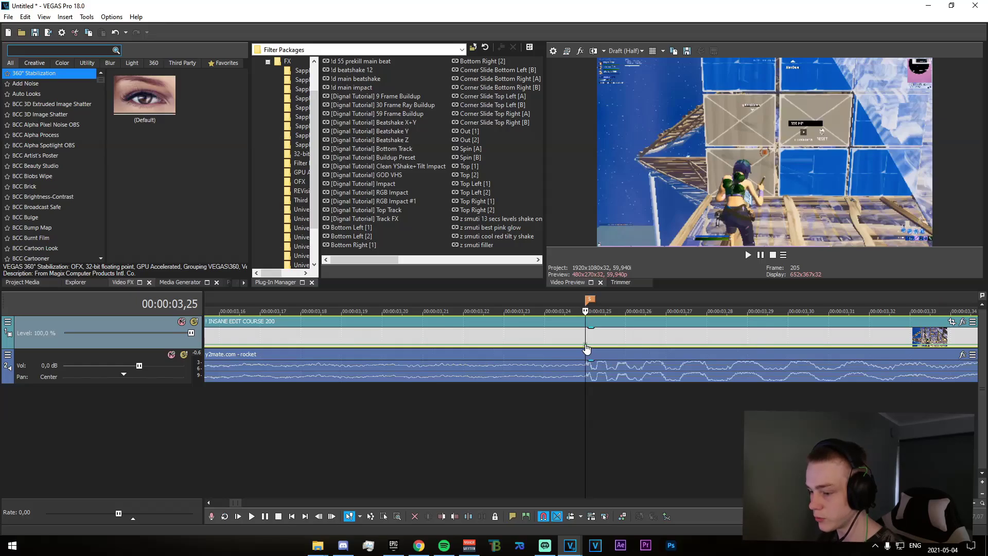
key(Left)
key(Left)
key(Left)
key(Left)
key(Left)
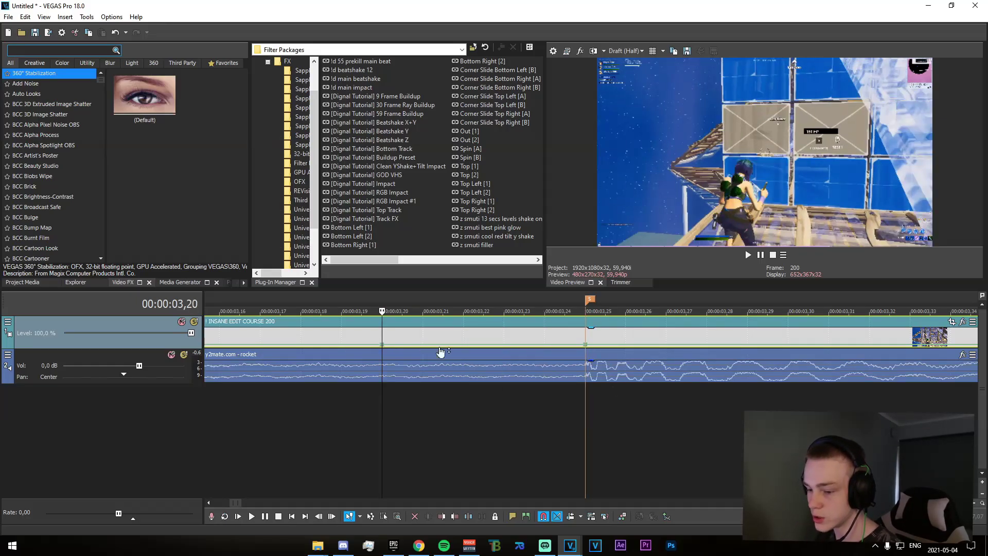
click(594, 336)
key(Right)
key(Right)
key(Right)
key(Right)
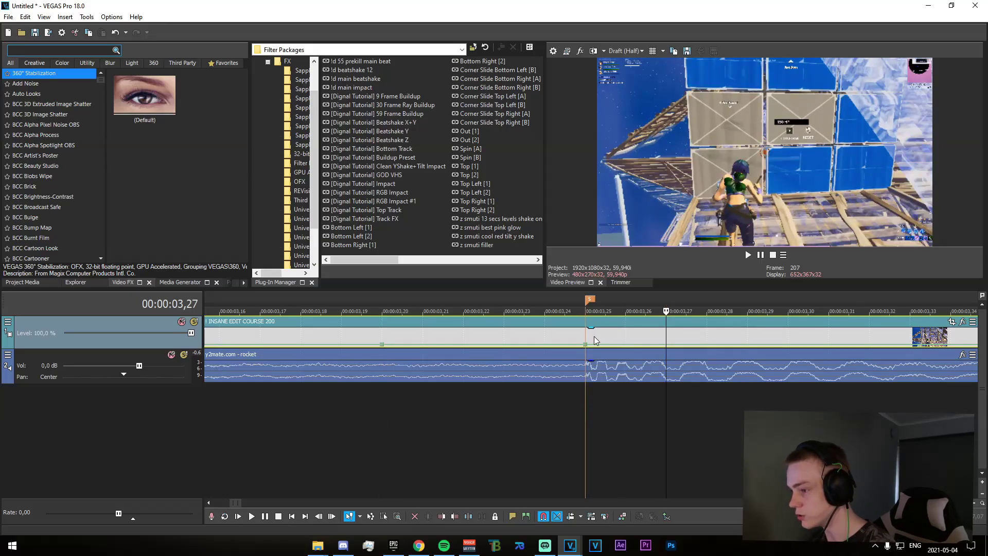
key(Right)
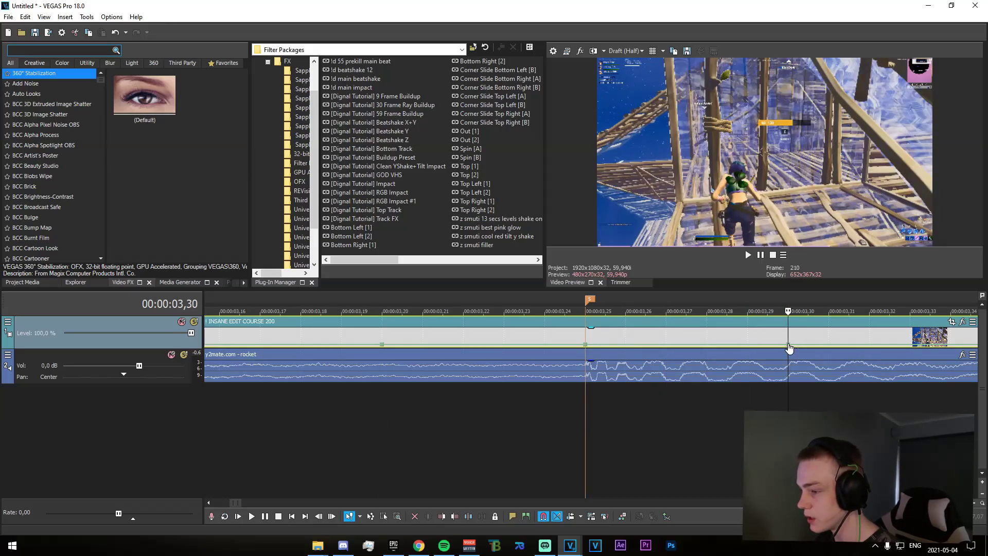
- Raise the velocity point at the 00:00:03,25 marker into a low peak and scrub through the surrounding section
scroll(790, 349, down, 5)
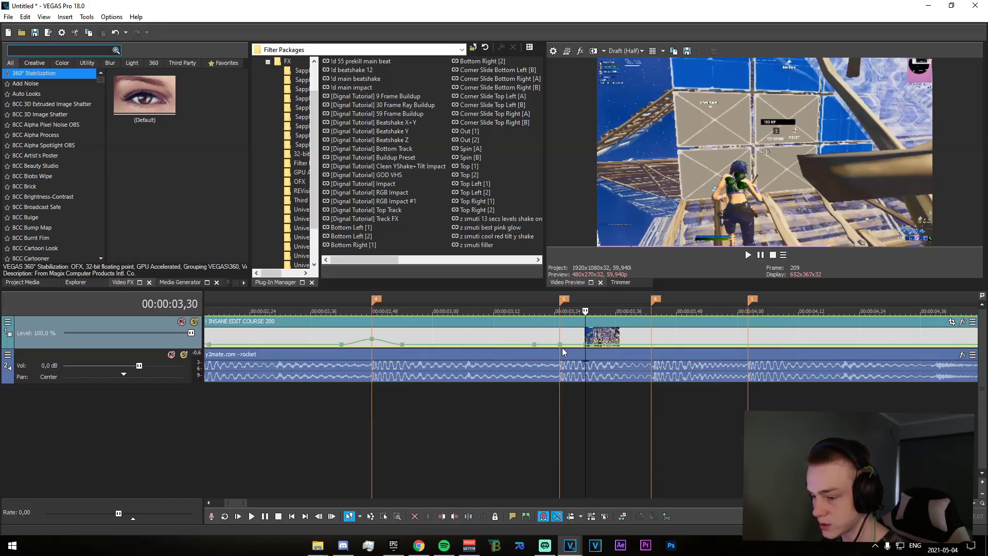
right_click(561, 345)
click(630, 136)
drag(497, 424, 702, 451)
drag(331, 434, 650, 457)
- Add velocity points on the marker at 00:00:03,43 and five frames either side, and raise the marker's point to about 450%
click(649, 456)
scroll(650, 457, up, 3)
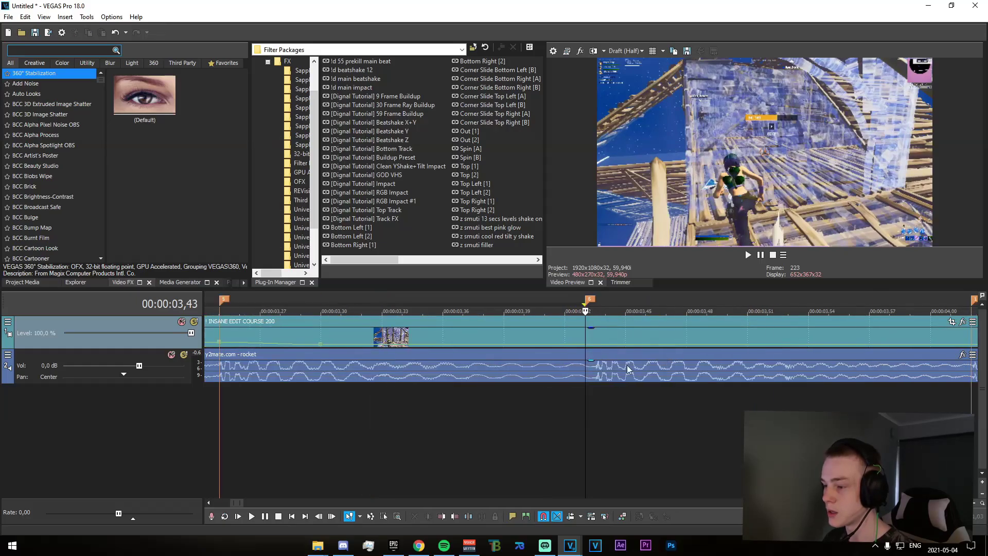
key(Left)
key(Left)
key(Left)
key(Left)
key(Left)
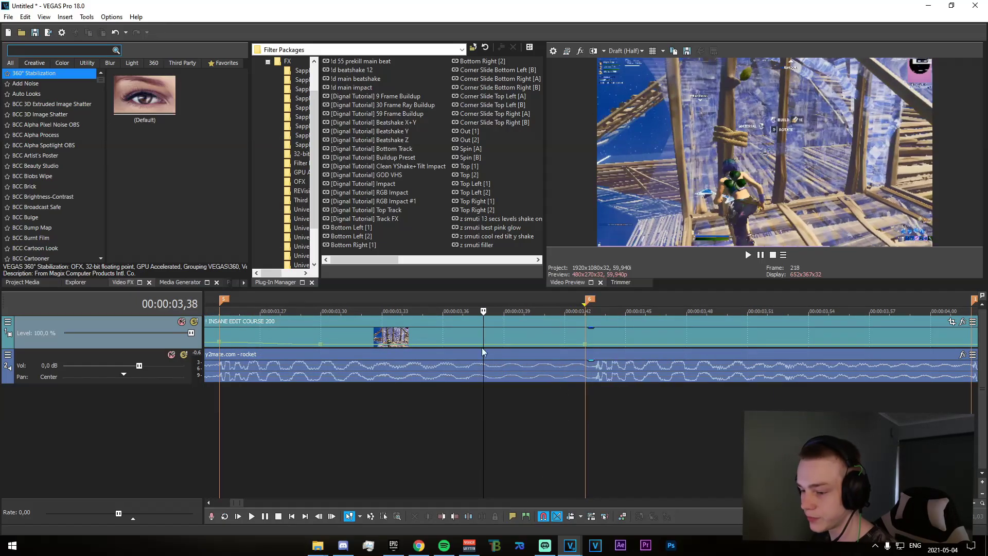
click(679, 341)
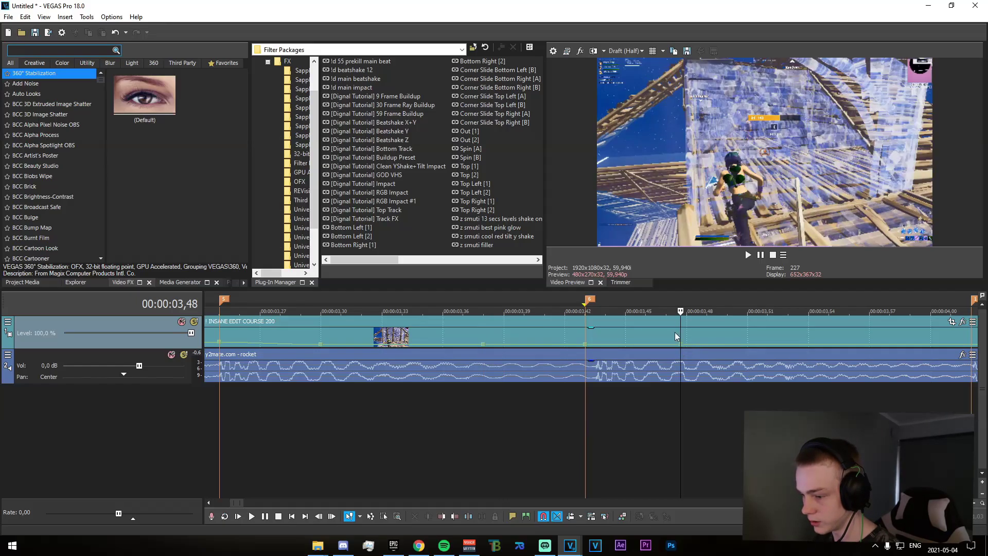
drag(586, 350, 585, 342)
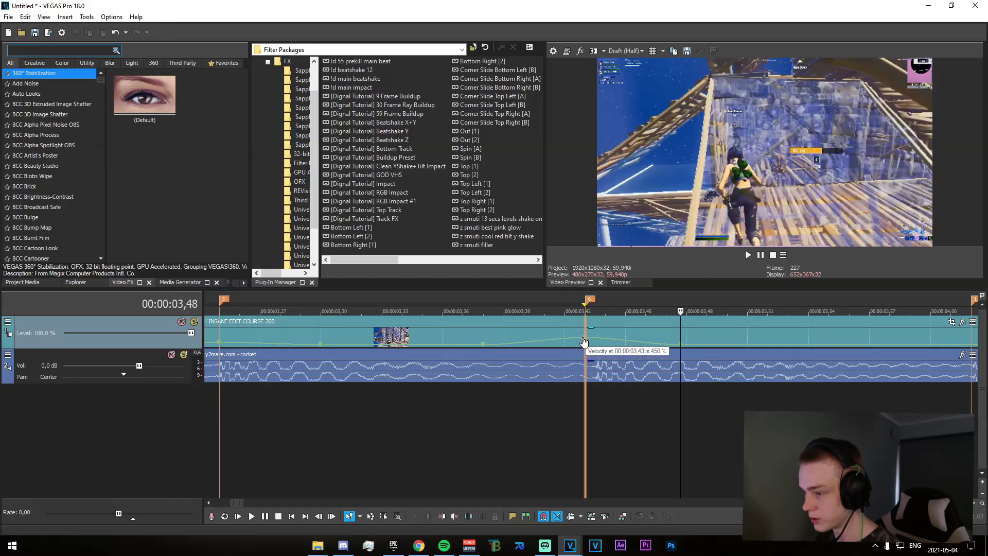
- Add velocity points on the marker at 00:00:04,02 and six frames before it, and raise the marker's point to 1000%
scroll(610, 375, down, 4)
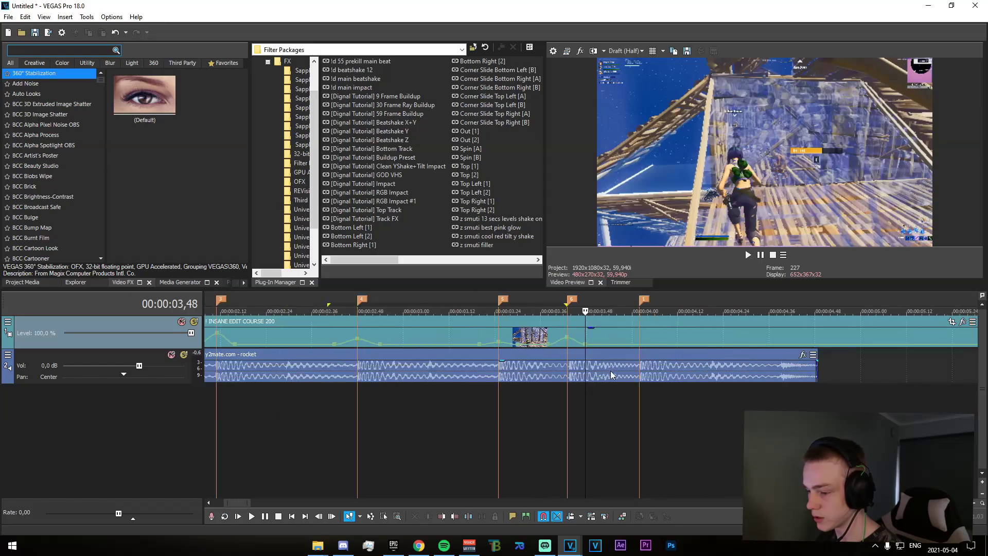
click(642, 354)
scroll(615, 419, up, 2)
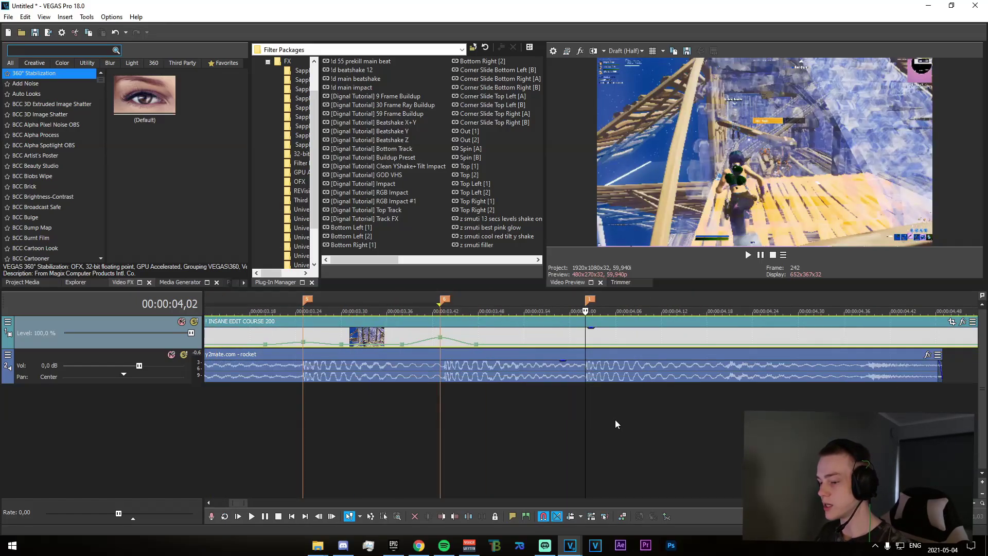
scroll(592, 366, up, 3)
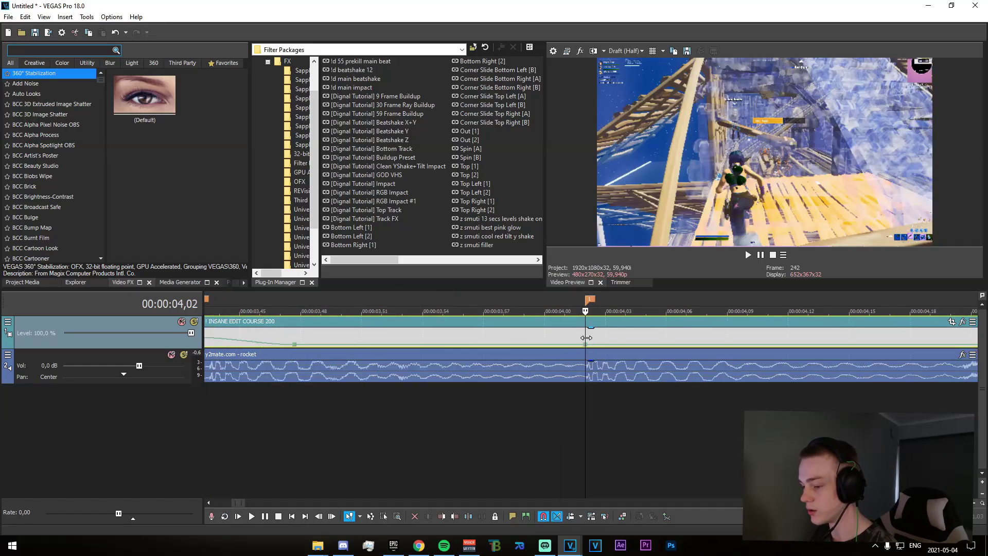
scroll(658, 365, down, 2)
key(Left)
key(Left)
key(Left)
key(Left)
key(Left)
key(Left)
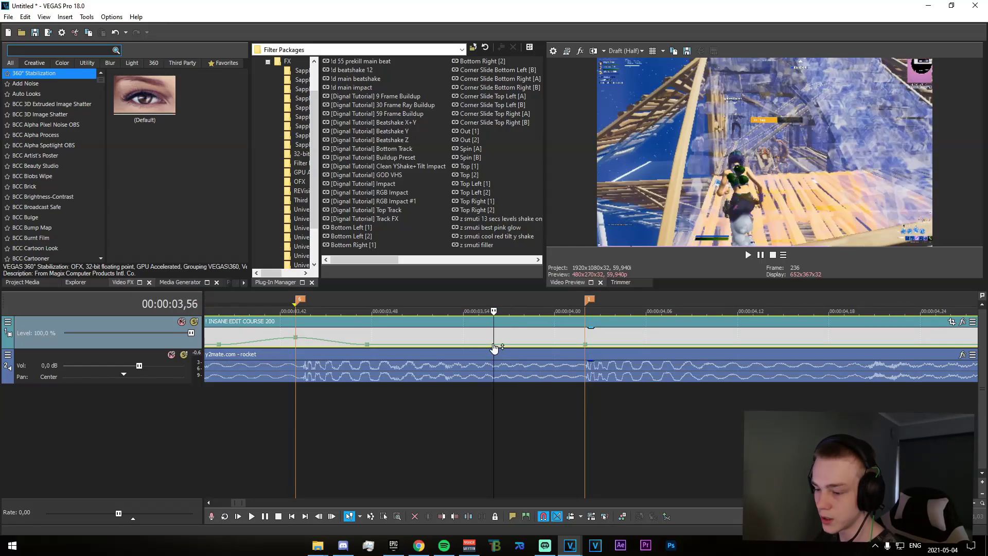
double_click(494, 344)
drag(587, 348, 588, 330)
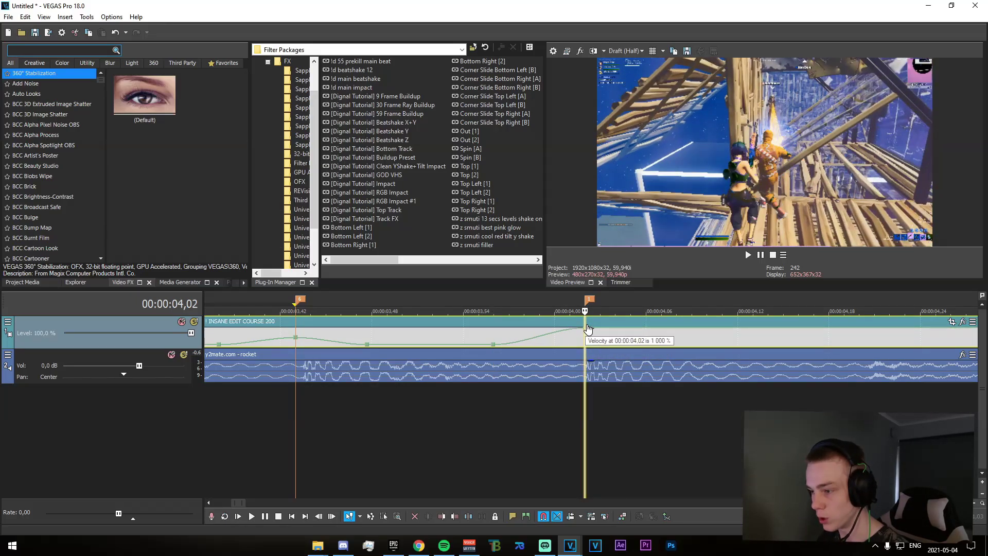
- Add a velocity point at 00:00:04,05 and return it to normal speed
key(Right)
key(Right)
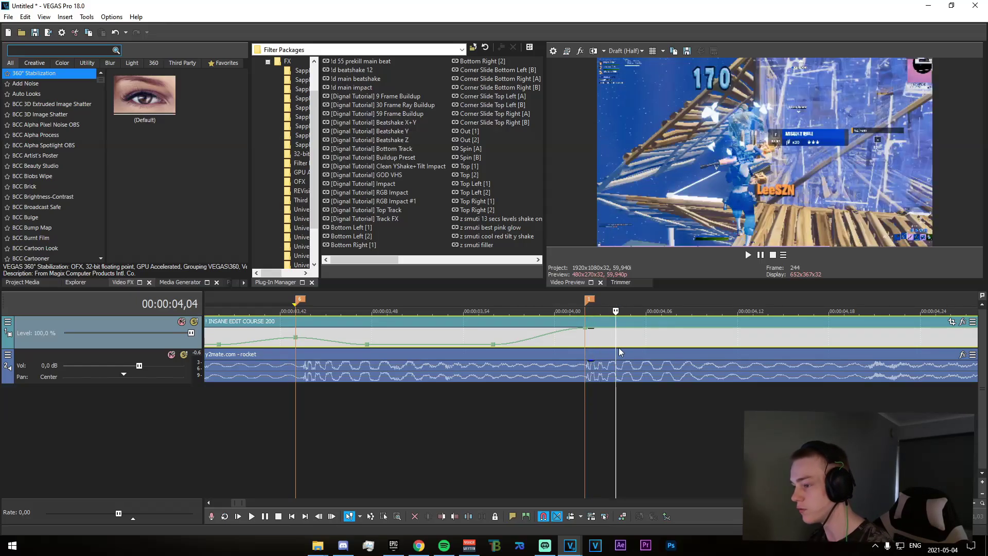
key(Right)
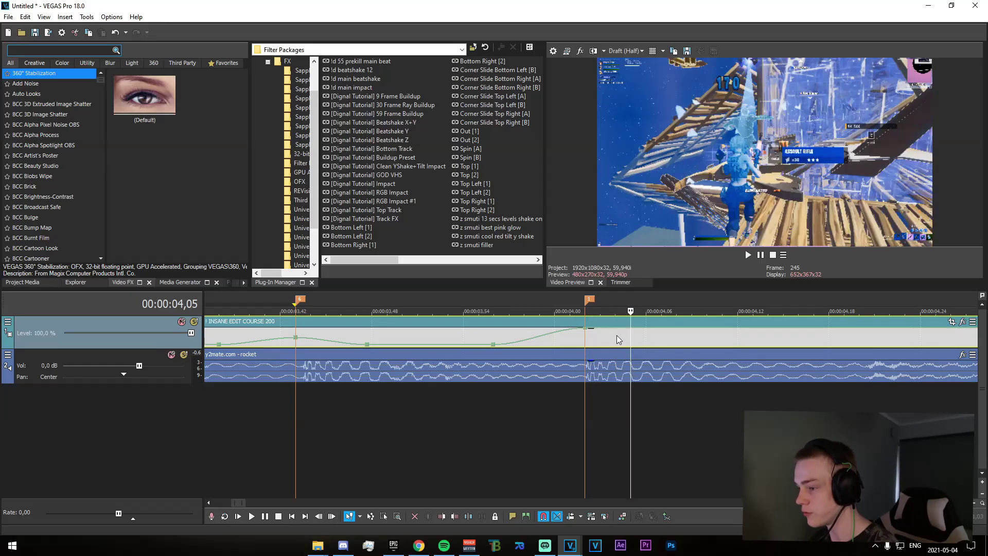
double_click(630, 328)
right_click(631, 328)
click(669, 131)
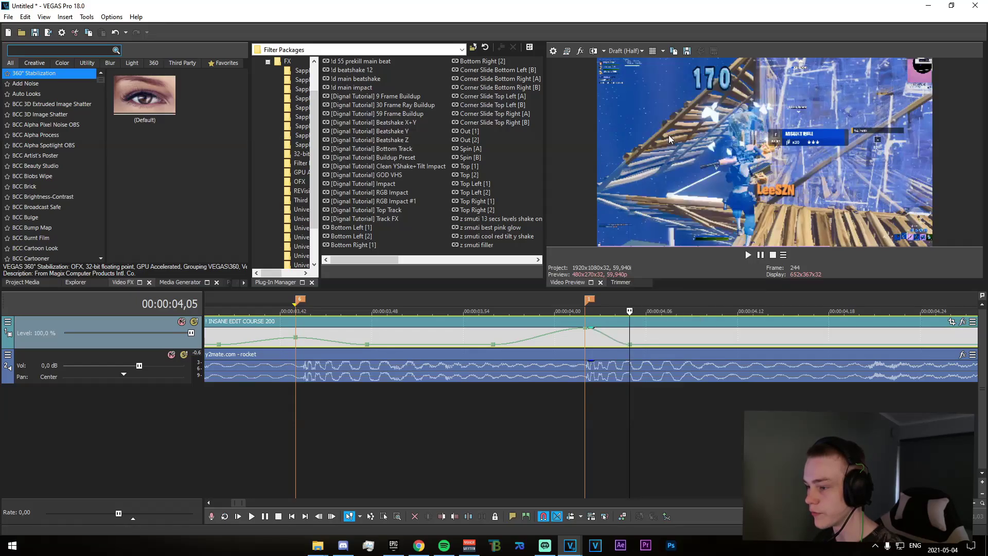
- Inspect the velocity curve and the video frames around the 00:00:04,02 marker
scroll(569, 426, down, 2)
scroll(569, 426, up, 2)
scroll(569, 426, down, 2)
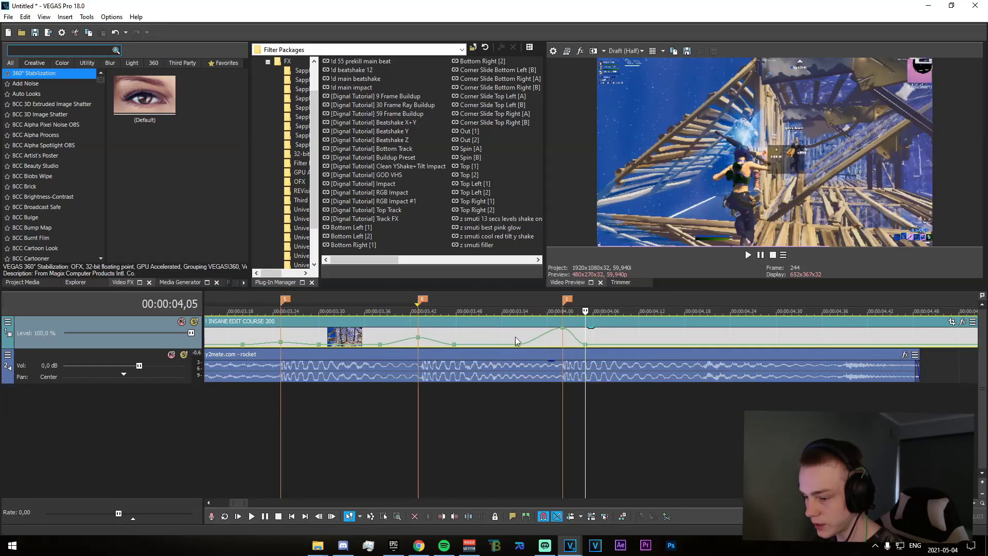
double_click(516, 342)
click(561, 341)
click(563, 341)
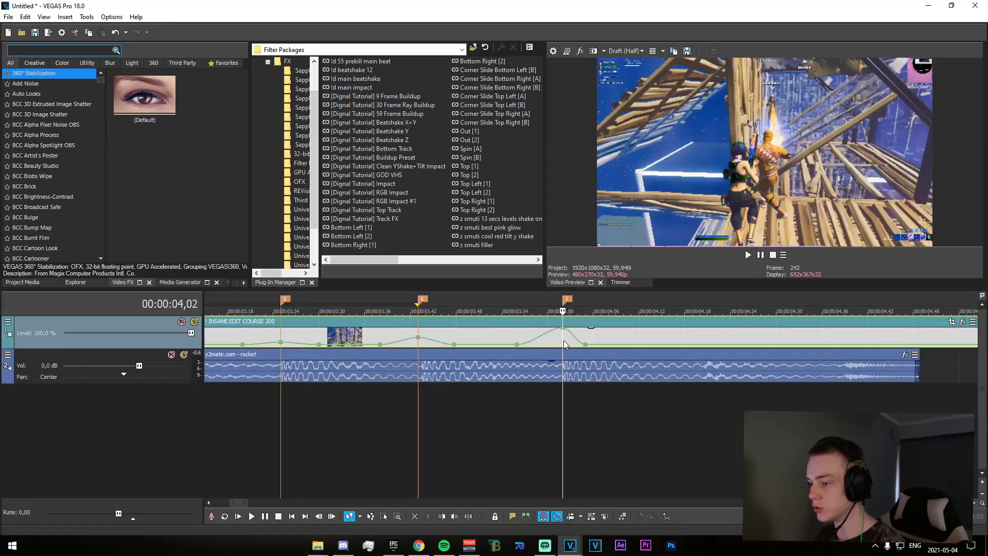
scroll(521, 350, up, 3)
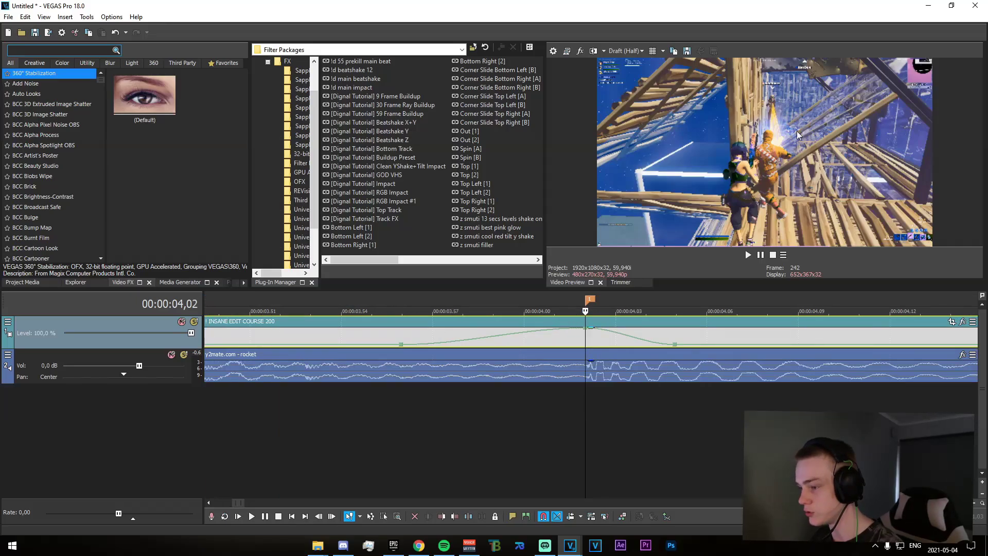
scroll(599, 331, down, 2)
scroll(538, 352, down, 1)
scroll(542, 349, up, 1)
- Add a velocity point at 00:00:03,54 and delete the one at 00:00:03,56
click(494, 334)
key(Left)
key(Left)
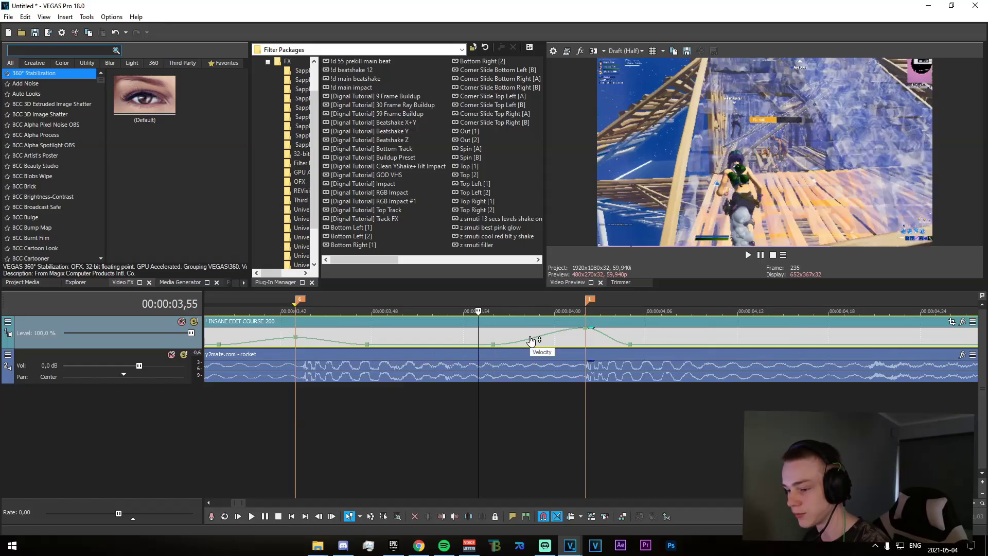
right_click(493, 344)
click(511, 223)
- Select about the first five seconds of the timeline and play it to check the velocity peaks against the beats
drag(433, 453, 768, 458)
scroll(616, 446, down, 7)
scroll(510, 432, up, 2)
scroll(509, 433, down, 1)
scroll(411, 424, up, 1)
scroll(539, 433, down, 1)
drag(402, 427, 205, 417)
key(space)
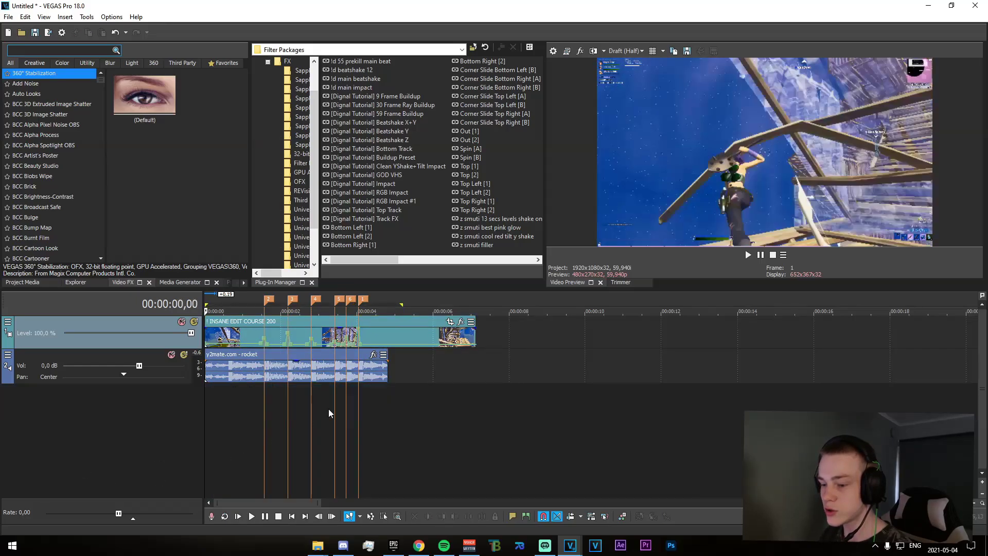
key(space)
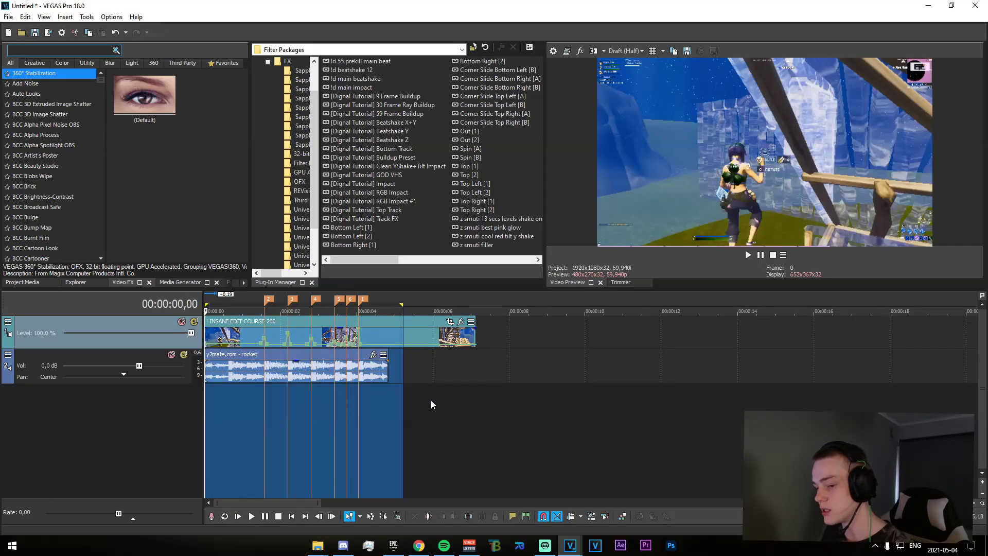
key(space)
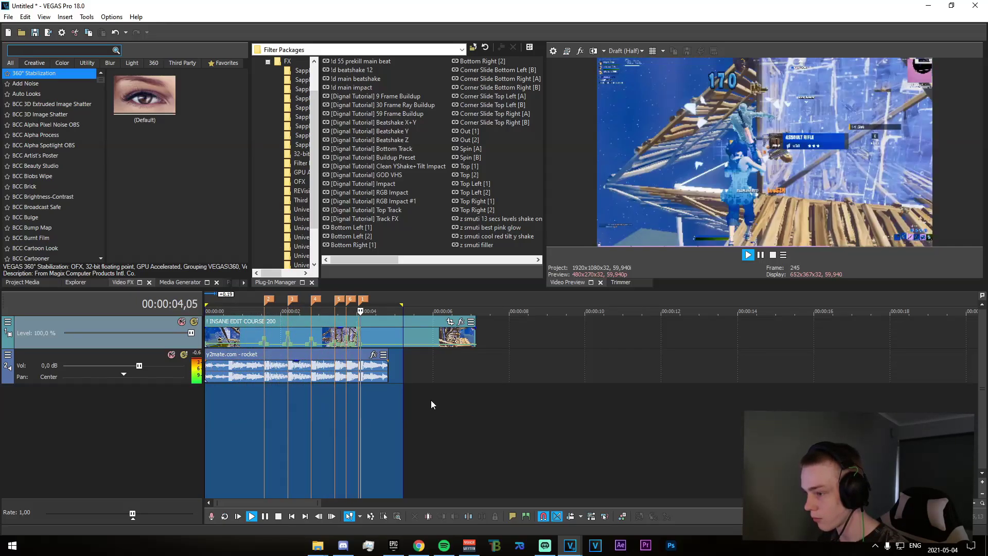
key(space)
- Replay the middle of the clip and scrub up to the 00:00:03,25 and 00:00:04,02 markers
click(315, 402)
scroll(338, 439, up, 3)
key(space)
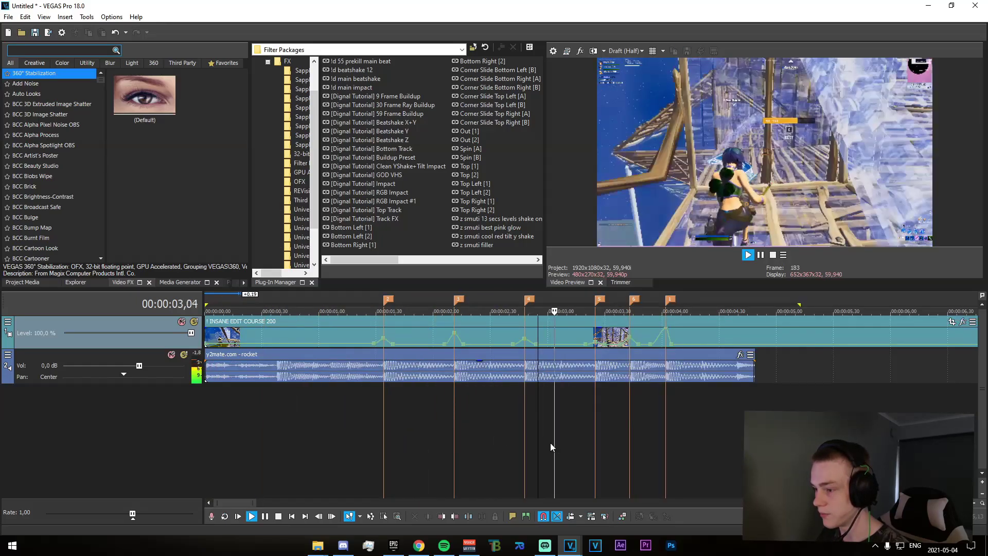
key(space)
mouse_move(559, 443)
mouse_down()
mouse_move(629, 446)
mouse_move(598, 446)
mouse_up()
click(598, 447)
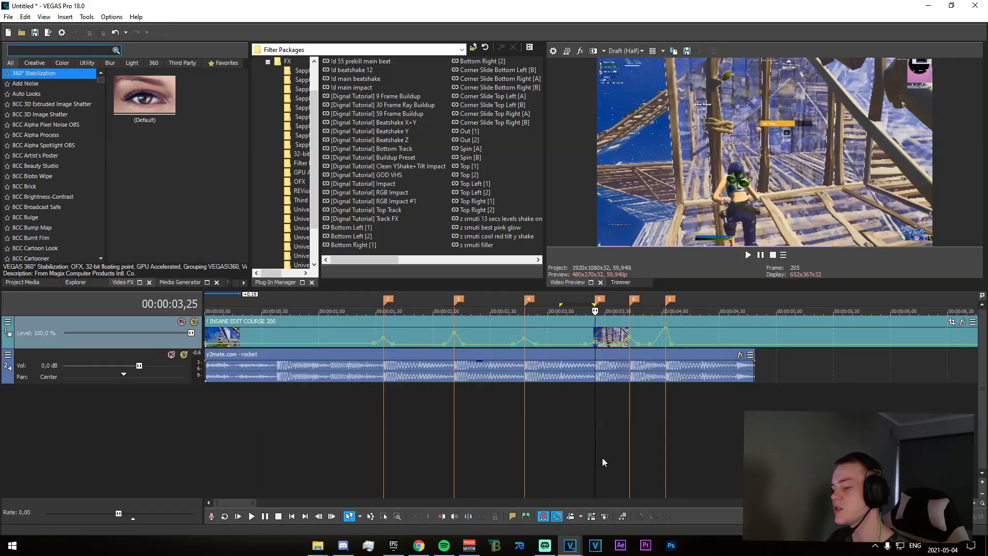
scroll(599, 453, up, 2)
mouse_move(700, 443)
mouse_down()
mouse_move(733, 444)
mouse_move(683, 445)
mouse_move(717, 442)
mouse_up()
- Set the velocity point at the 00:00:03,25 marker to 300% and scrub through its run-up
click(585, 338)
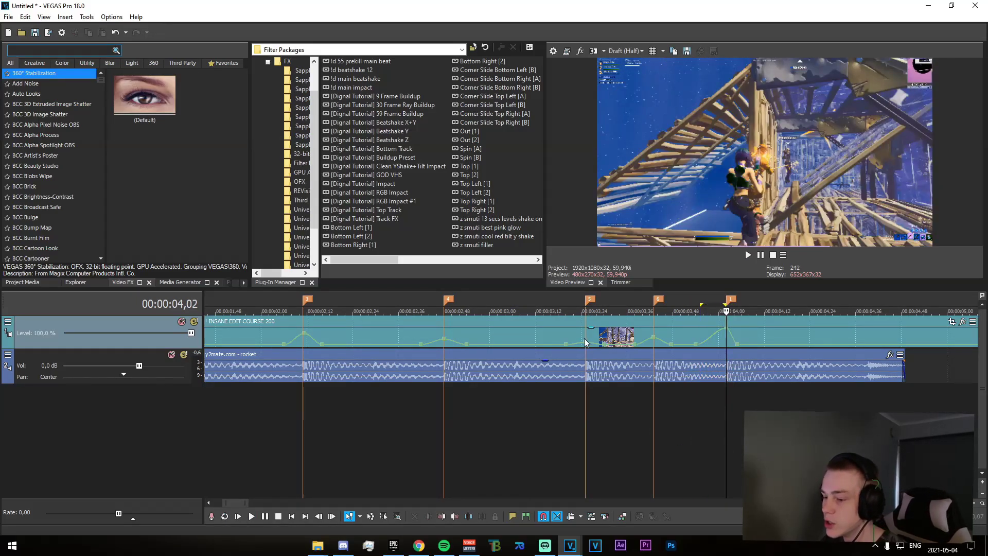
scroll(584, 338, up, 3)
right_click(585, 341)
click(629, 122)
scroll(642, 387, down, 3)
drag(529, 443, 590, 443)
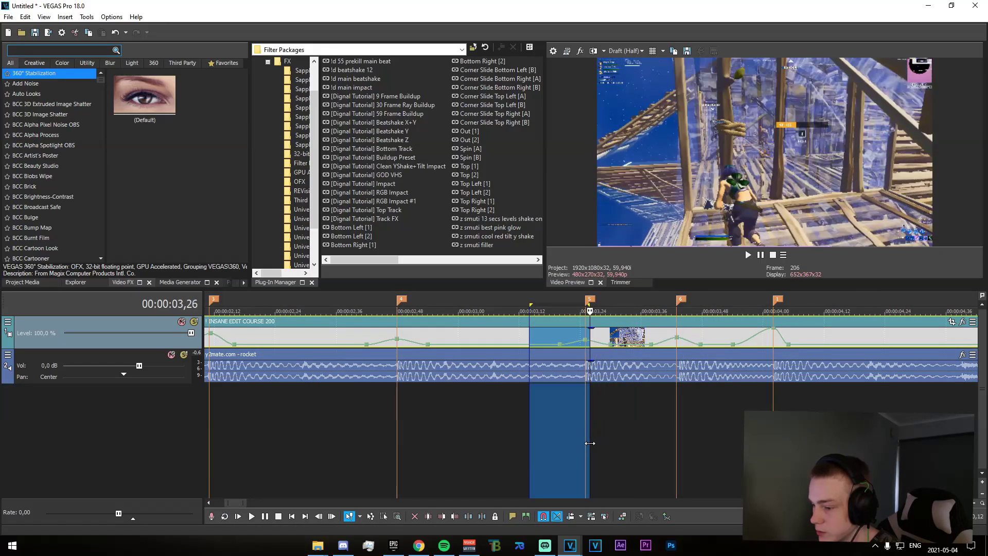
click(587, 442)
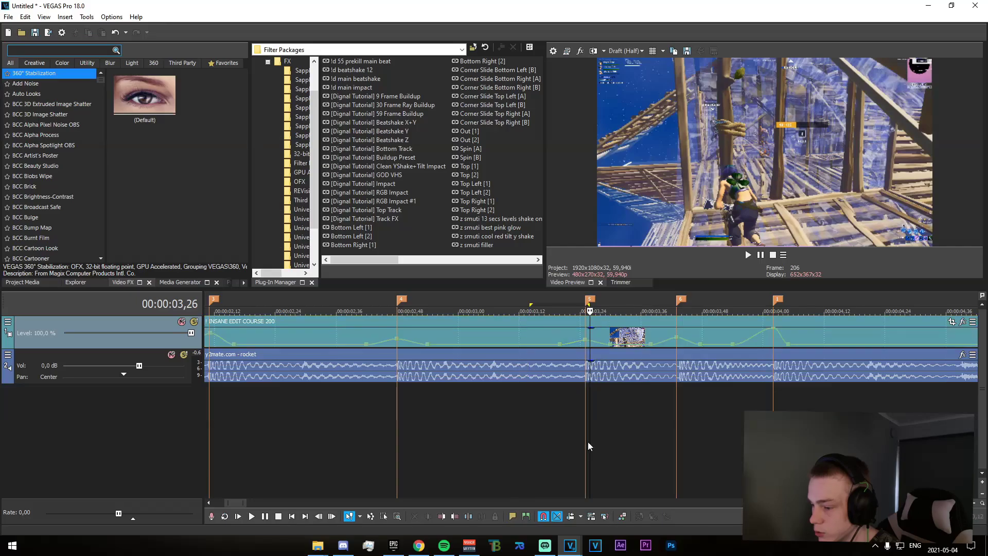
- Open the velocity value of the point at the 00:00:03,25 marker for custom entry
right_click(585, 346)
click(618, 202)
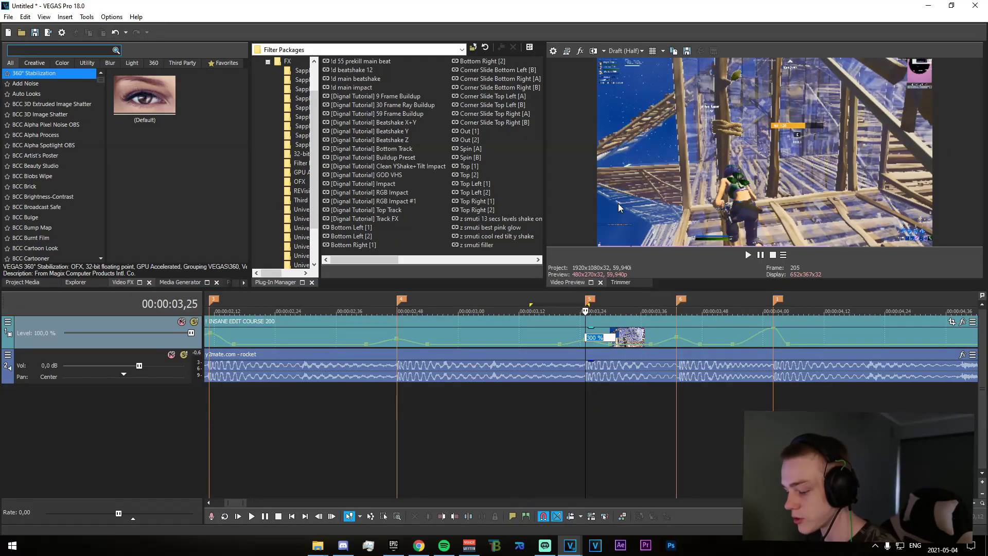
- Adjust the velocity peaks at the 00:00:03,43, 00:00:02,48 and 00:00:01,34 markers, bringing the one at 00:00:02,48 to about 479%
click(674, 332)
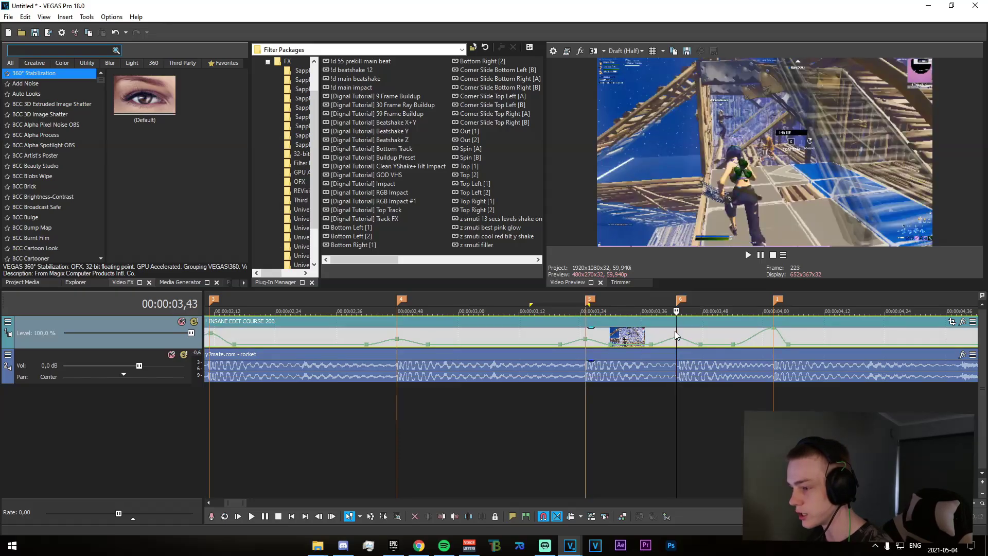
mouse_move(679, 340)
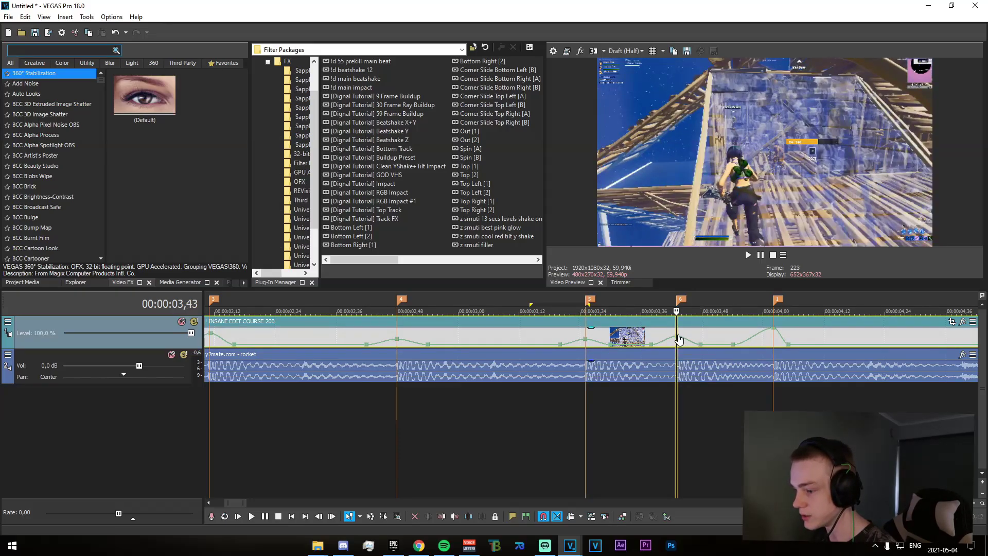
scroll(319, 338, down, 2)
click(374, 335)
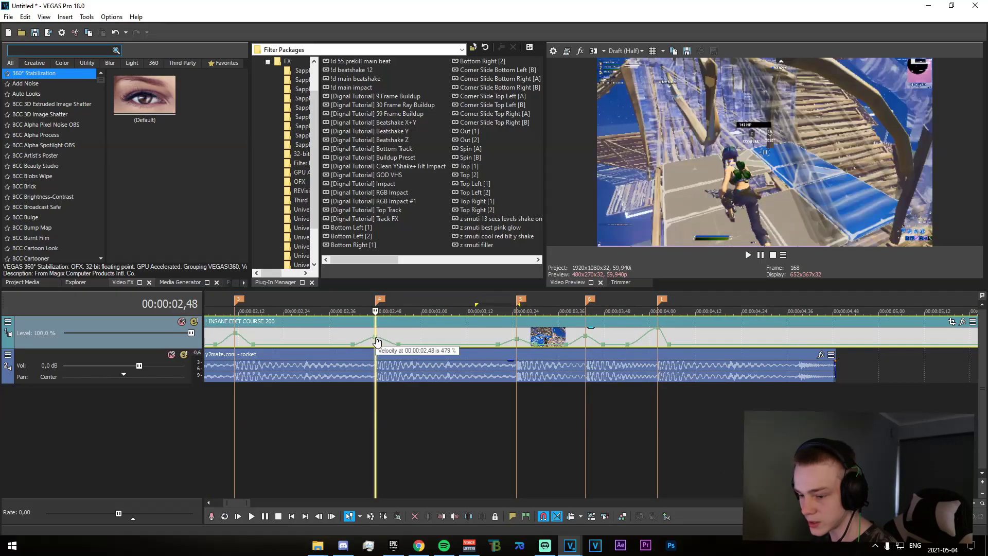
scroll(400, 389, down, 1)
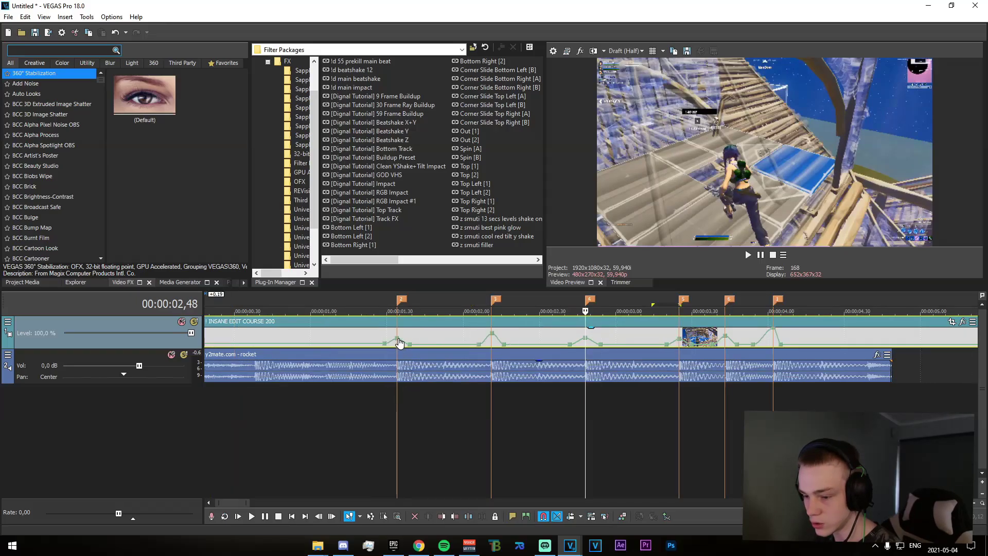
drag(398, 341, 399, 340)
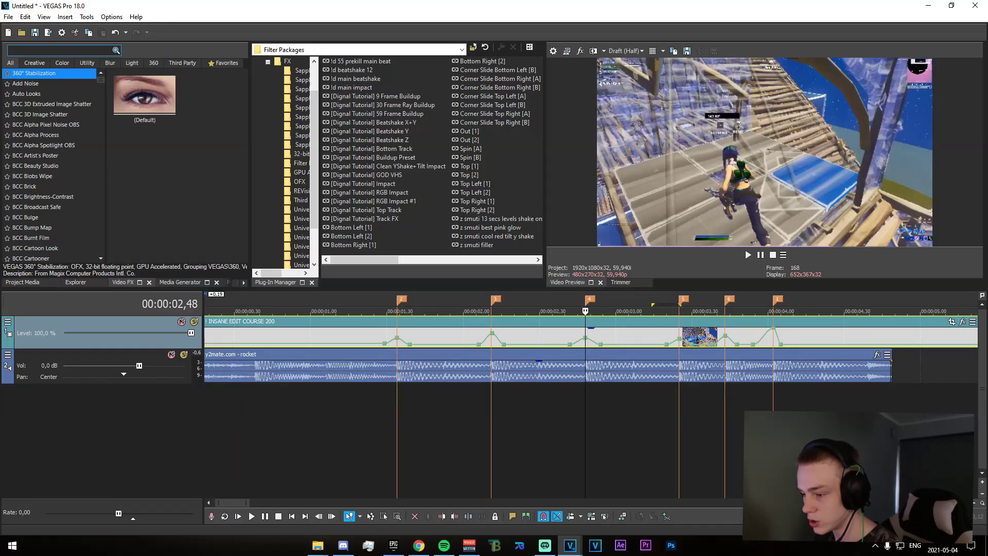
- Play the clip through the beat markers to check the adjusted velocity peaks against the music
key(space)
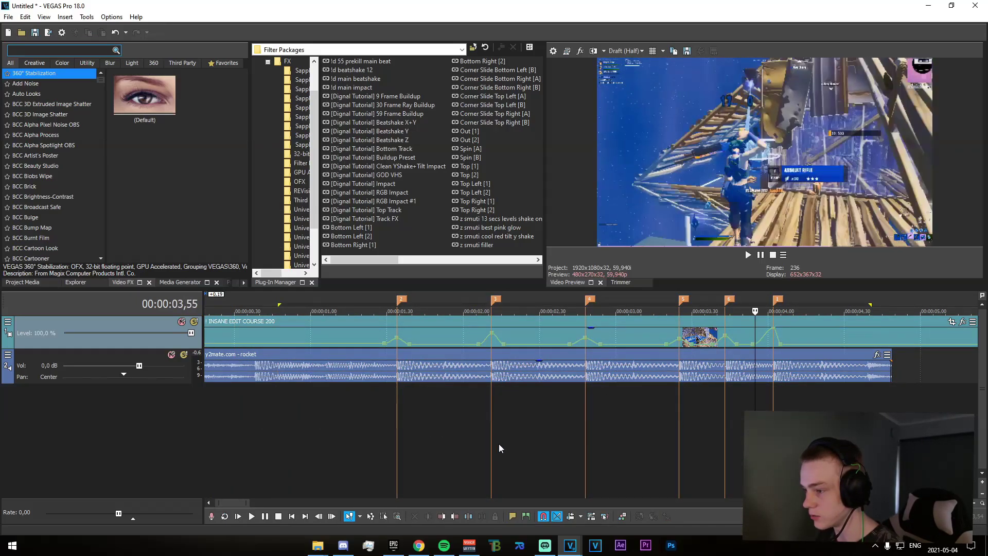
key(space)
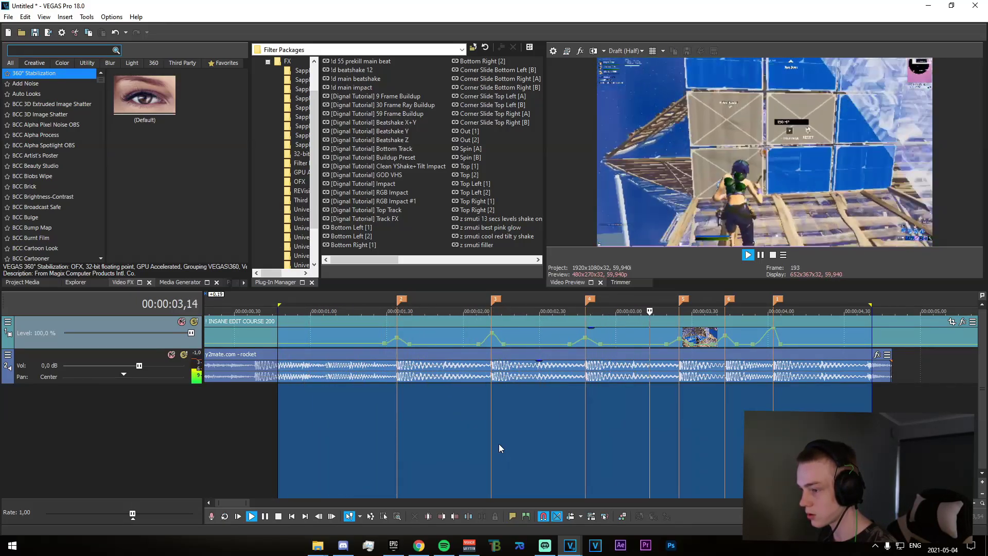
key(space)
click(729, 436)
key(space)
scroll(757, 381, up, 1)
key(space)
- Lower the velocity peak at the 00:00:04,02 marker to about 711%
click(631, 341)
scroll(631, 342, up, 2)
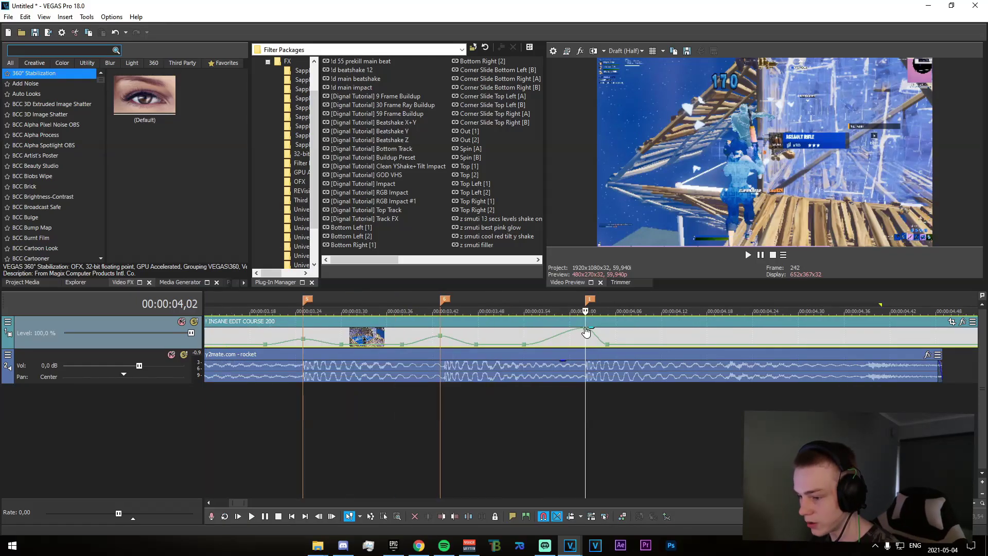
mouse_move(586, 337)
drag(586, 334, 587, 333)
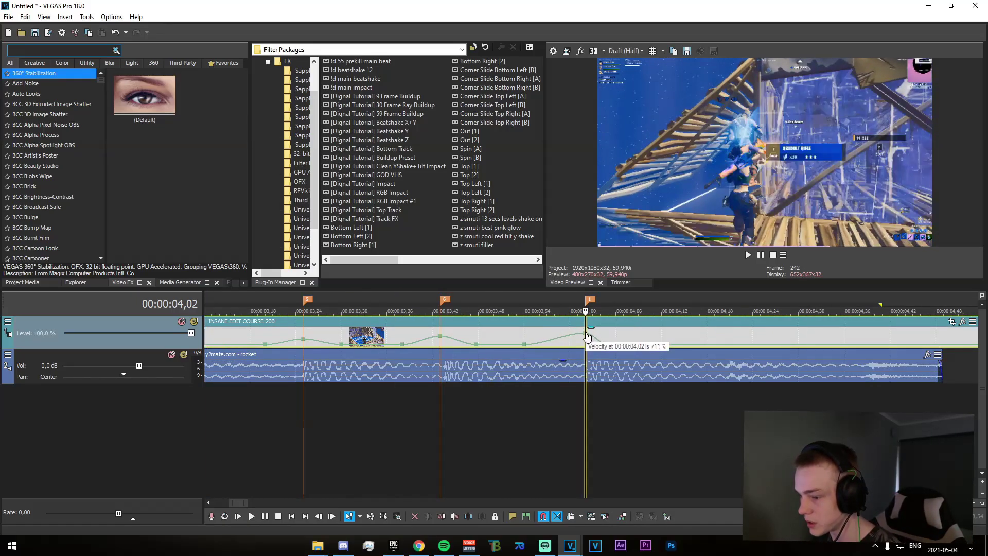
- Select the timeline from the start to just past the end of the music and play it to review all velocity peaks
scroll(591, 368, down, 5)
drag(577, 422, 205, 432)
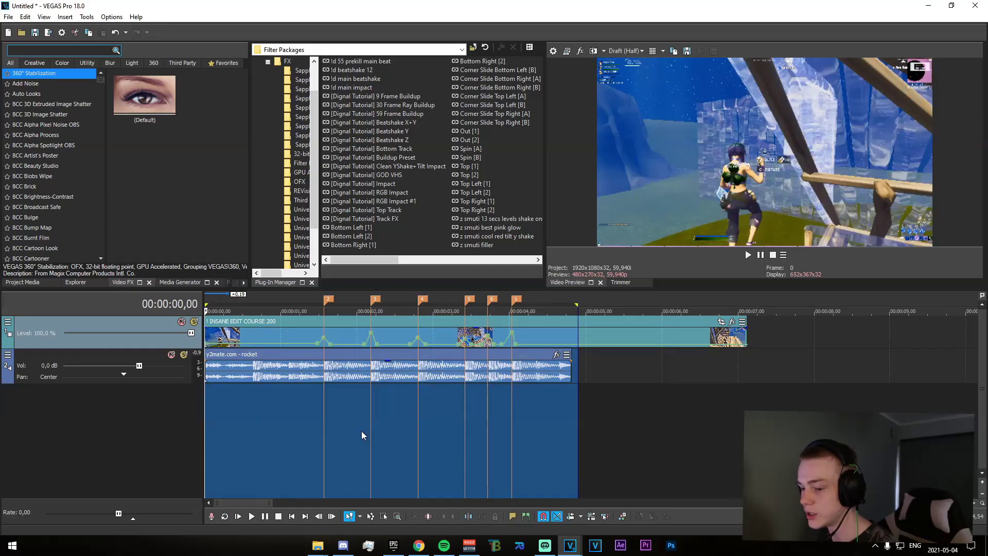
key(space)
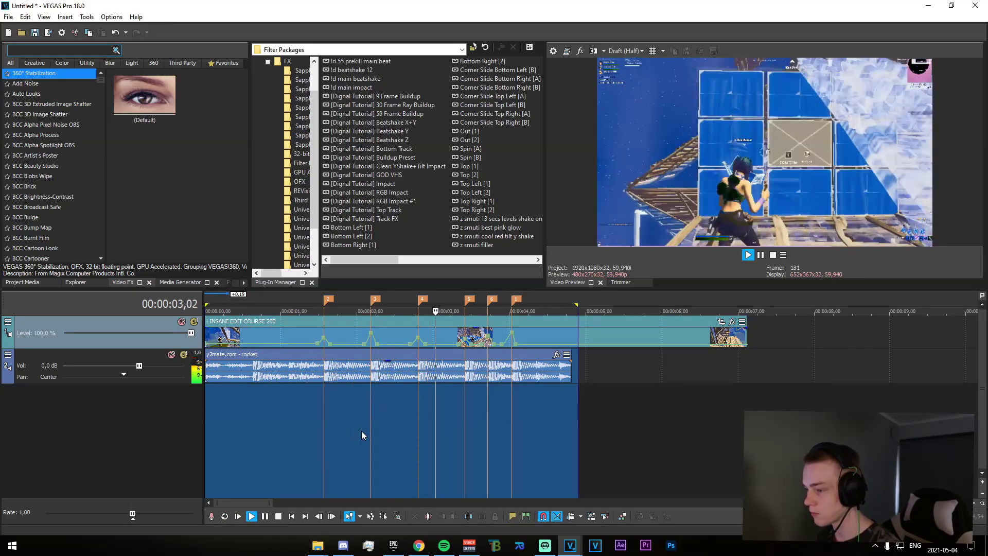
key(space)
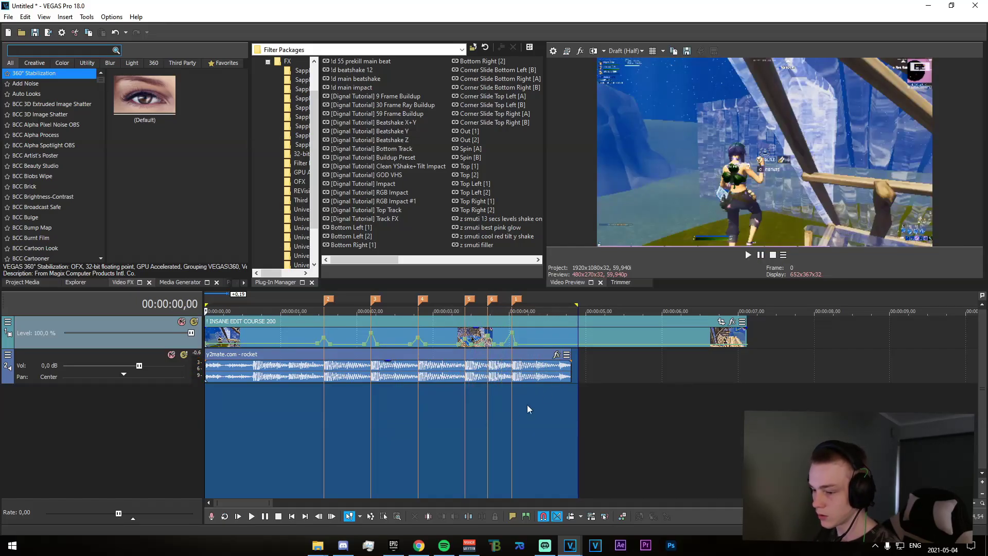
click(558, 391)
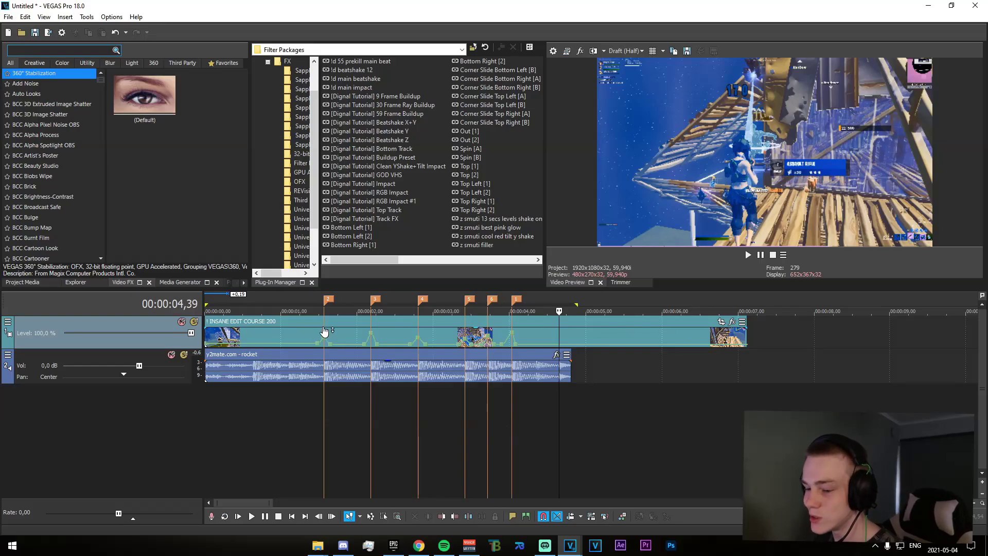
- Split the gameplay clip at each of the six beat markers from 00:00:01,34 to 00:00:04,02
click(324, 332)
key(s)
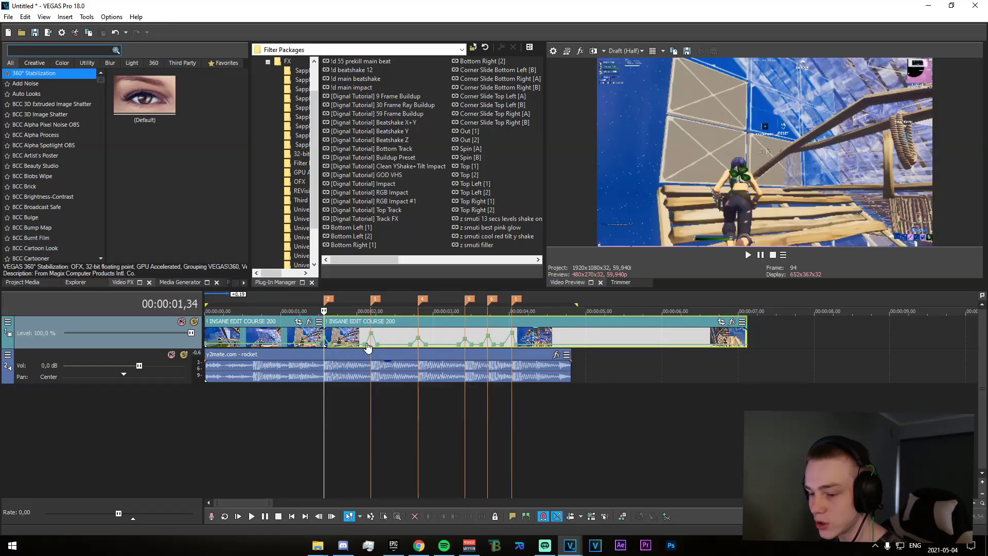
click(372, 343)
key(s)
click(418, 332)
key(s)
click(466, 333)
key(s)
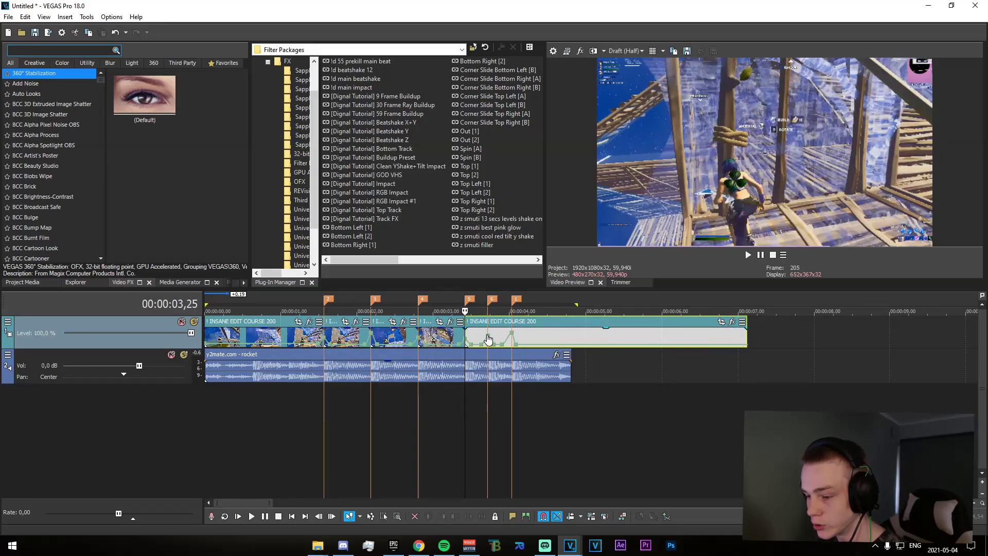
click(488, 339)
key(s)
click(509, 374)
key(s)
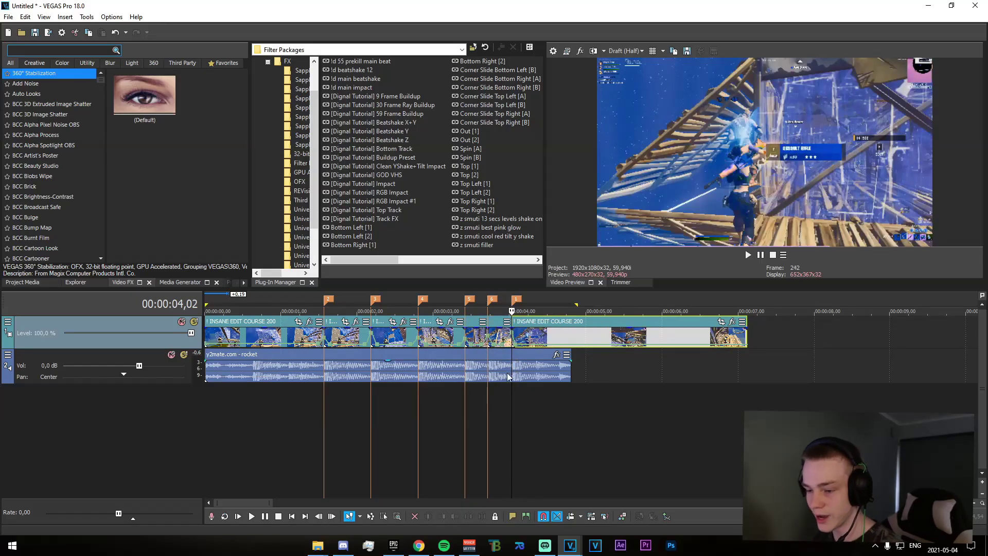
- Apply the "!d main beatshake" effect package to the second clip segment and "!d main impact" to the third
click(349, 394)
scroll(407, 340, up, 3)
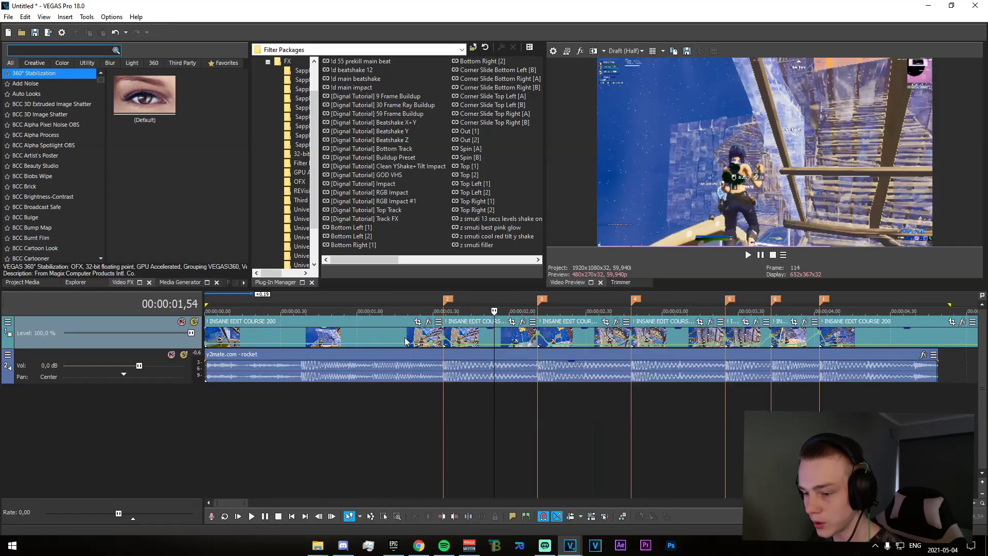
click(518, 324)
click(522, 324)
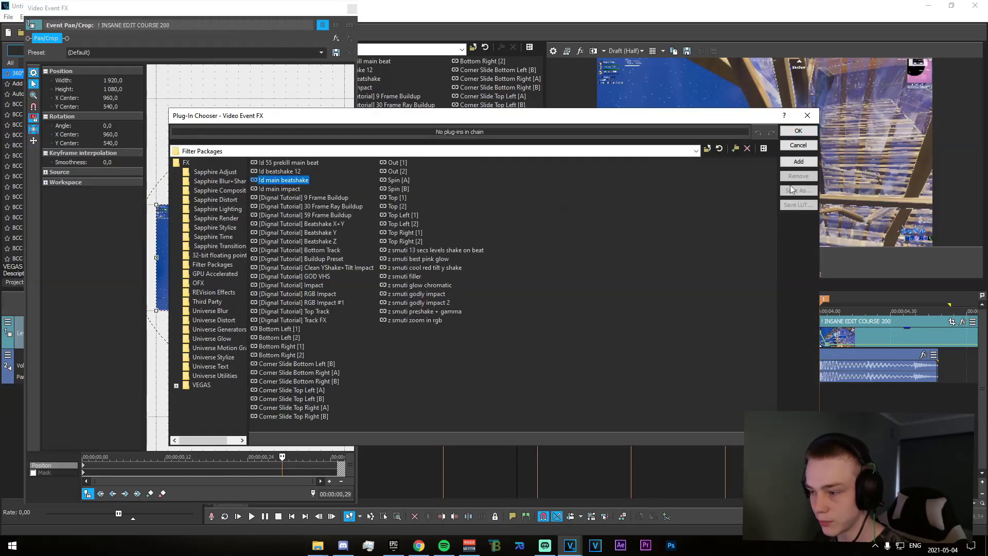
click(798, 161)
click(798, 131)
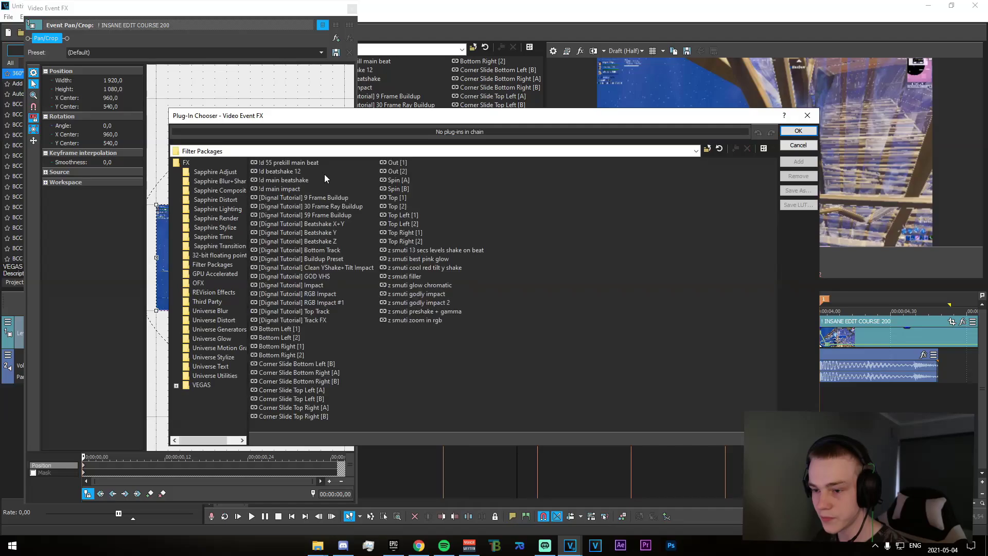
click(298, 189)
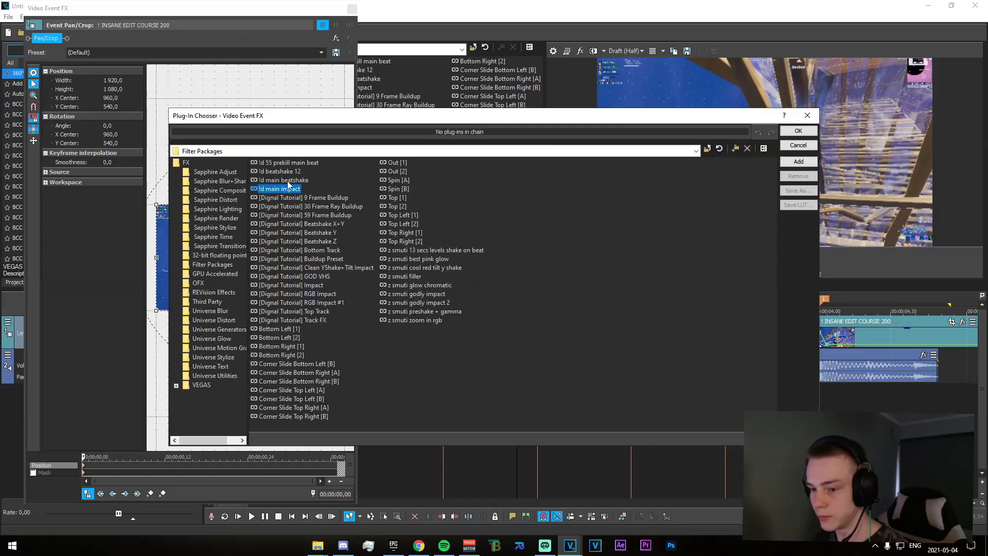
click(798, 132)
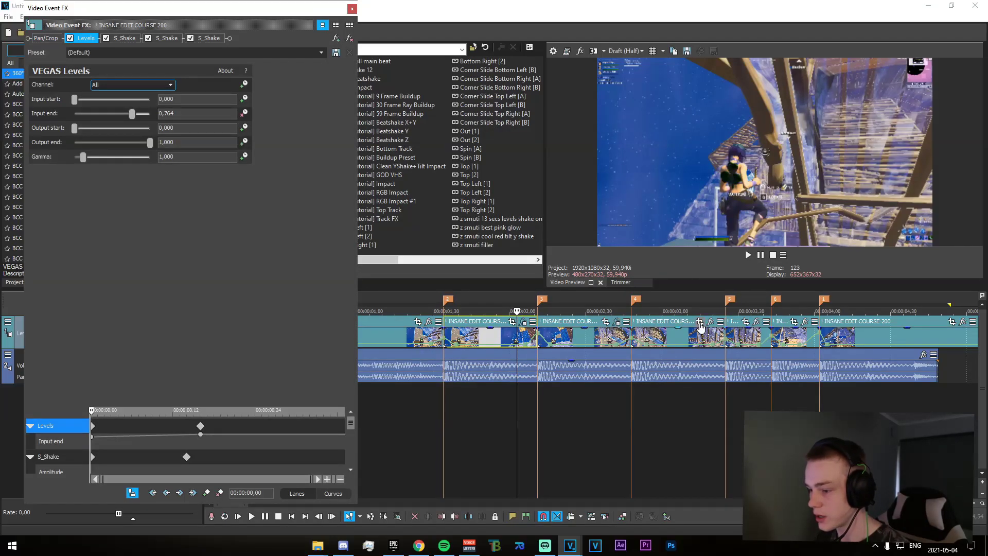
- Apply the "!d main beatshake" effect package to the fourth, fifth and sixth clip segments
click(700, 323)
click(296, 187)
click(798, 161)
click(798, 131)
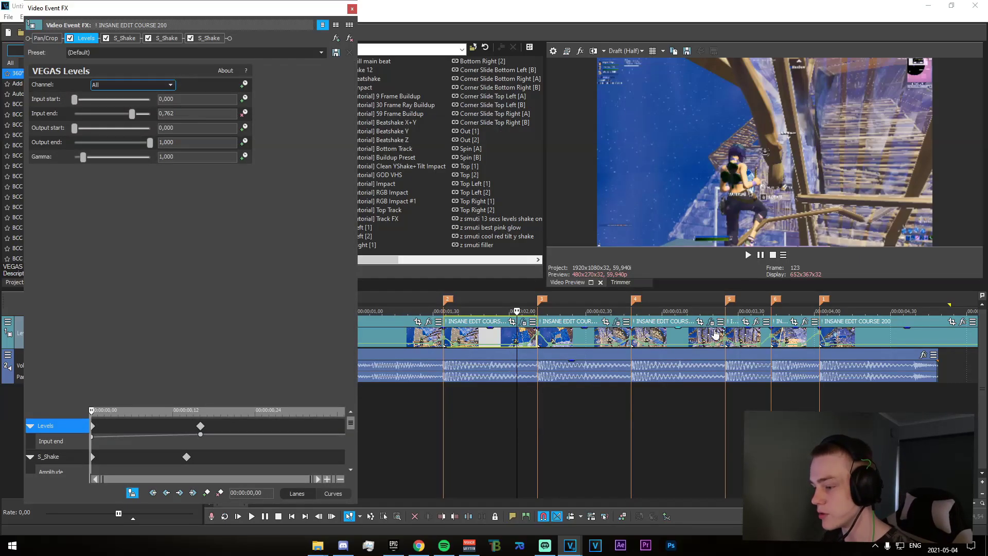
click(756, 323)
click(295, 180)
click(799, 161)
click(798, 131)
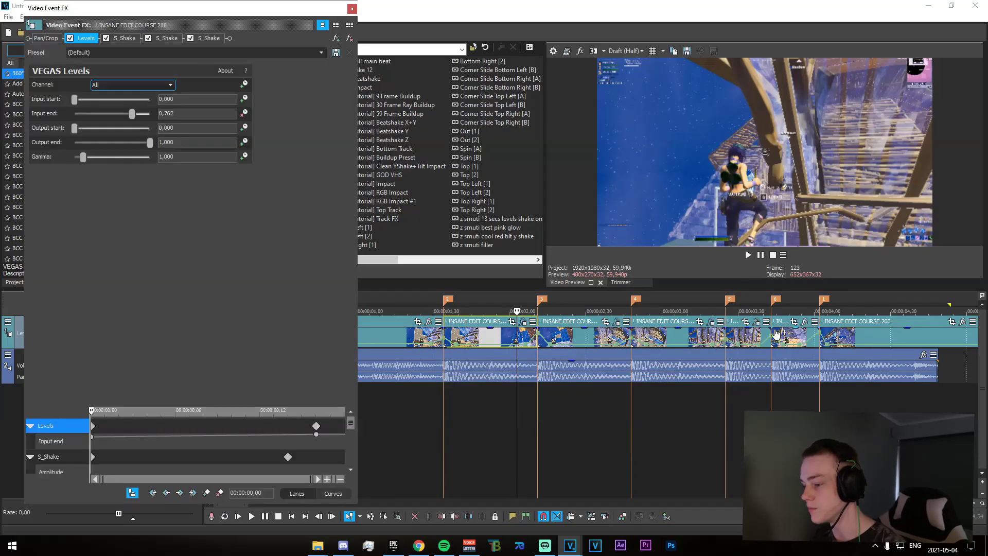
click(801, 326)
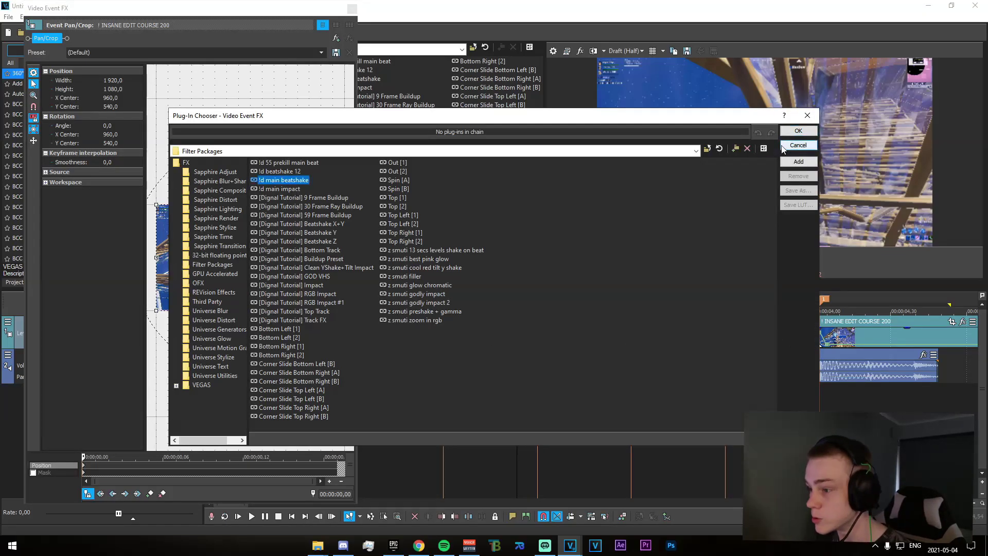
click(798, 161)
click(798, 131)
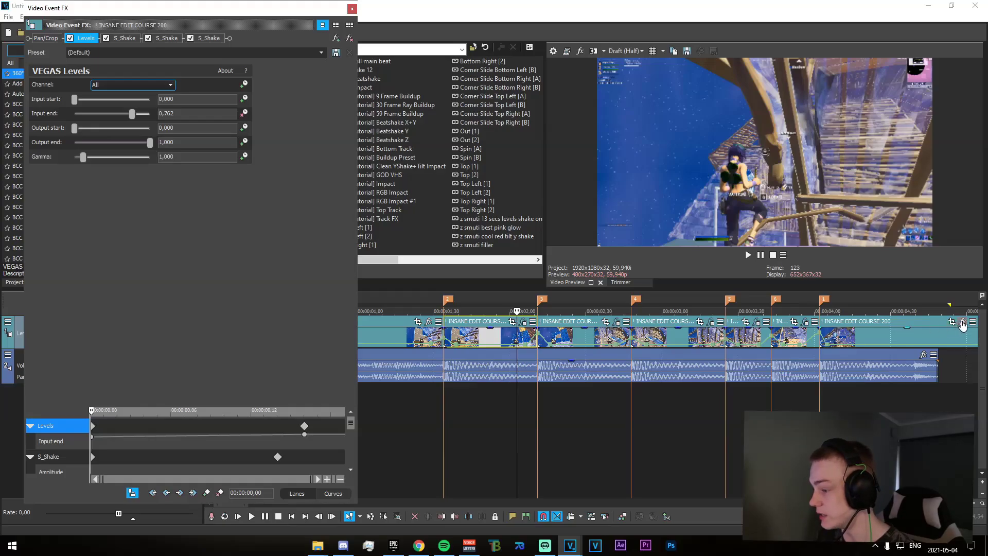
- Apply the "!d main impact" effect package to the last segment starting at 00:00:04,02 and close the effect settings
click(962, 325)
click(301, 188)
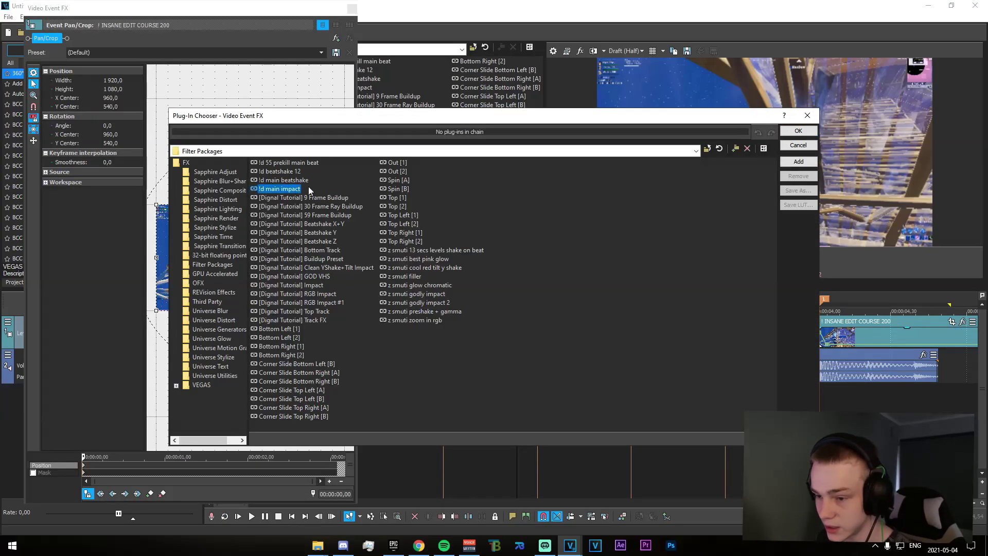
click(798, 161)
click(798, 131)
click(353, 8)
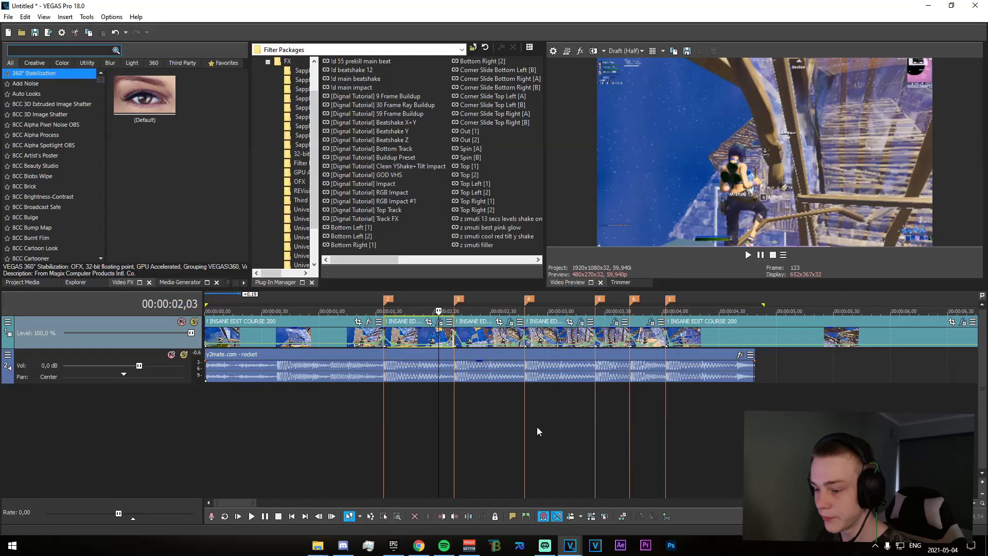
- Select the timeline from the start to about 00:00:05,23 and play it to check the shake and impact effects on the beats
drag(819, 426, 1, 422)
key(space)
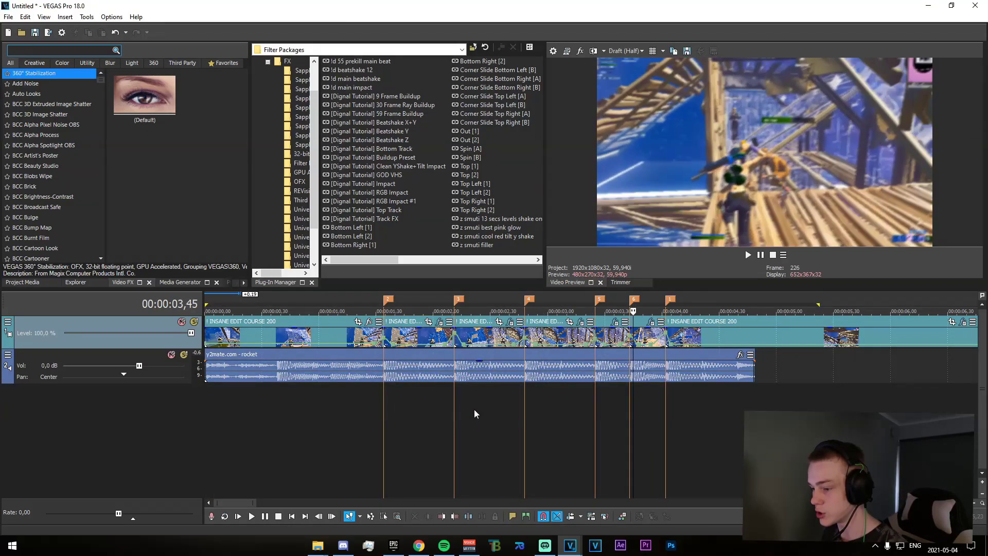
key(ctrl+a)
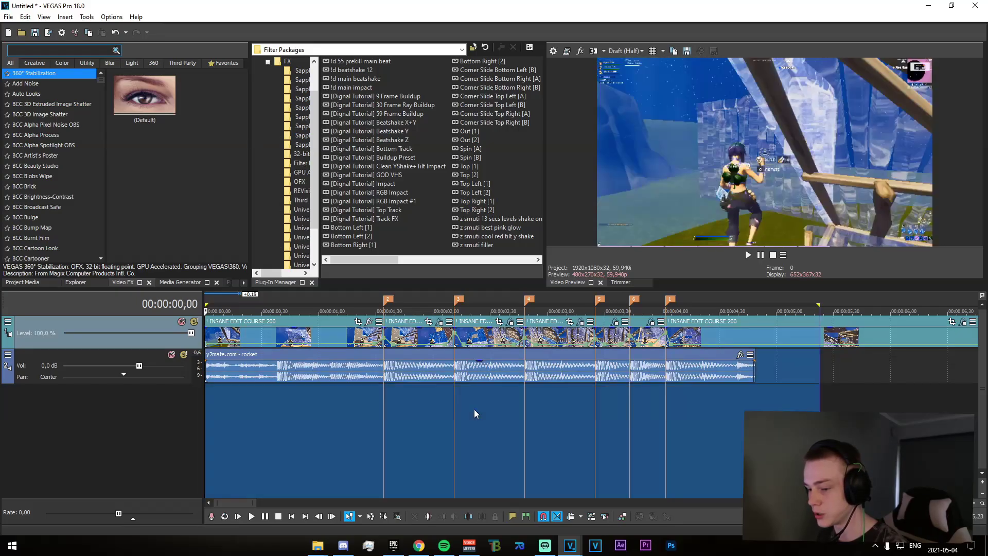
key(space)
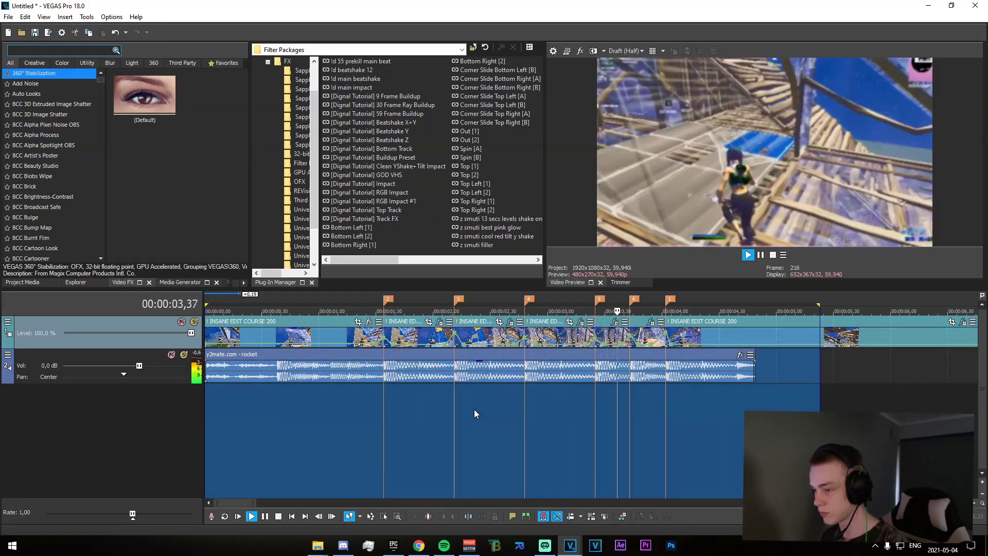
key(space)
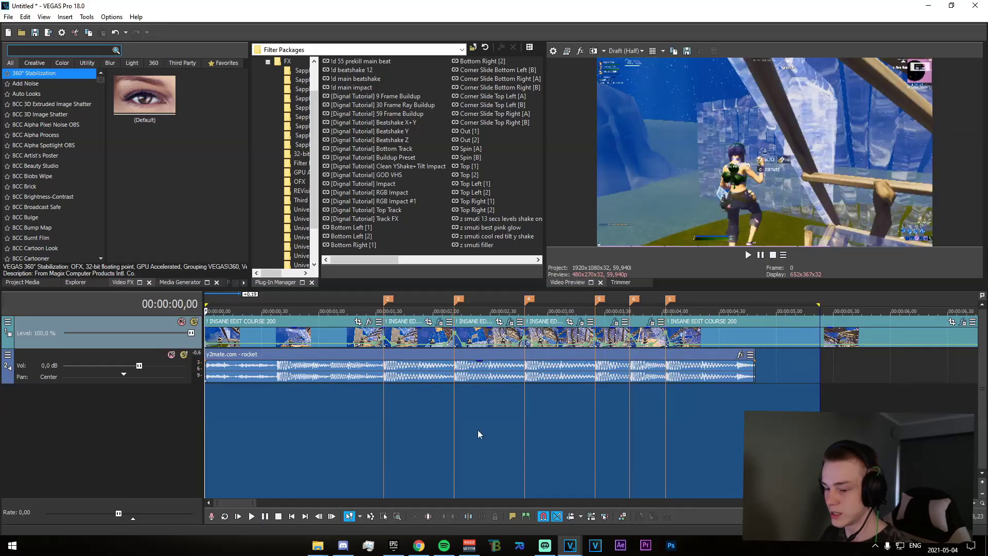
- Place the Crisp Pump Kill sound on a new audio track at the 00:00:04,02 marker and lower its gain to about -9,5 dB
mouse_move(318, 546)
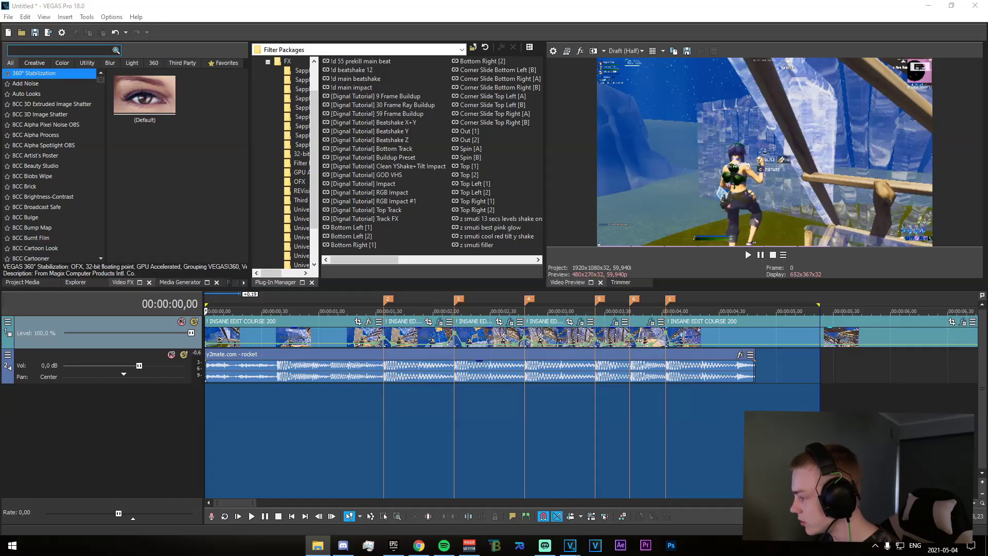
drag(889, 318, 517, 401)
mouse_move(602, 401)
mouse_down()
mouse_move(790, 408)
mouse_move(781, 408)
mouse_up()
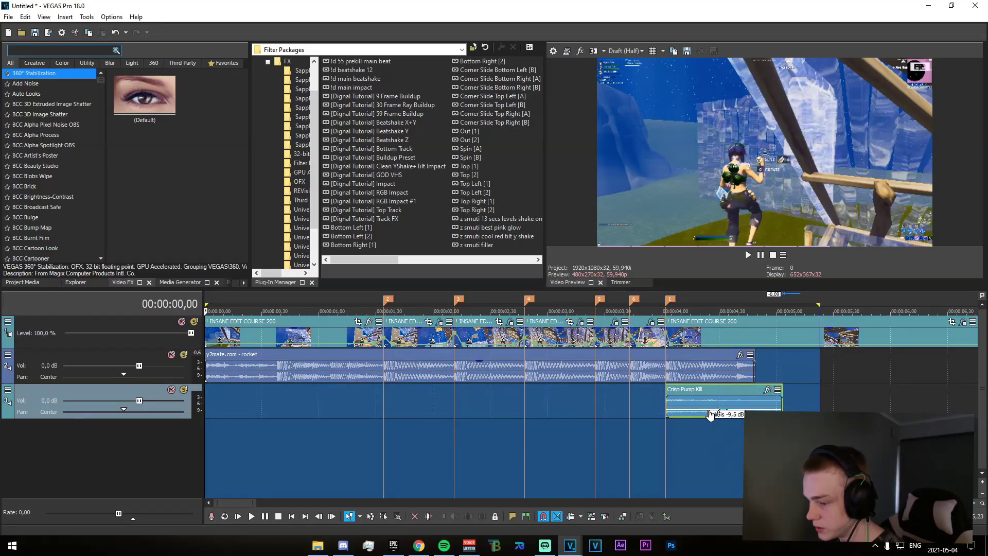
- Play the ending with the Crisp Pump Kill sound, raise the sound's gain slightly and replay it to check the level
click(581, 446)
key(space)
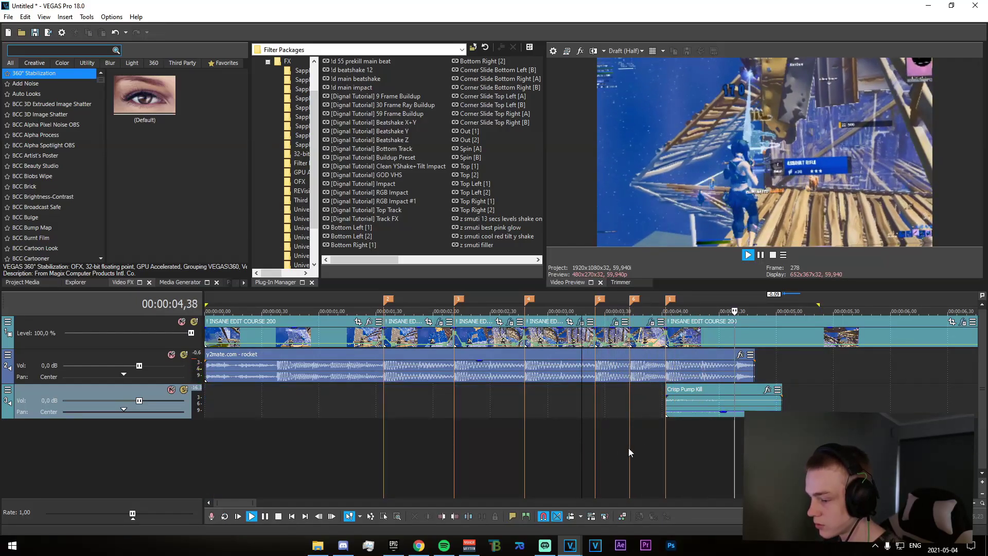
key(space)
click(713, 418)
key(space)
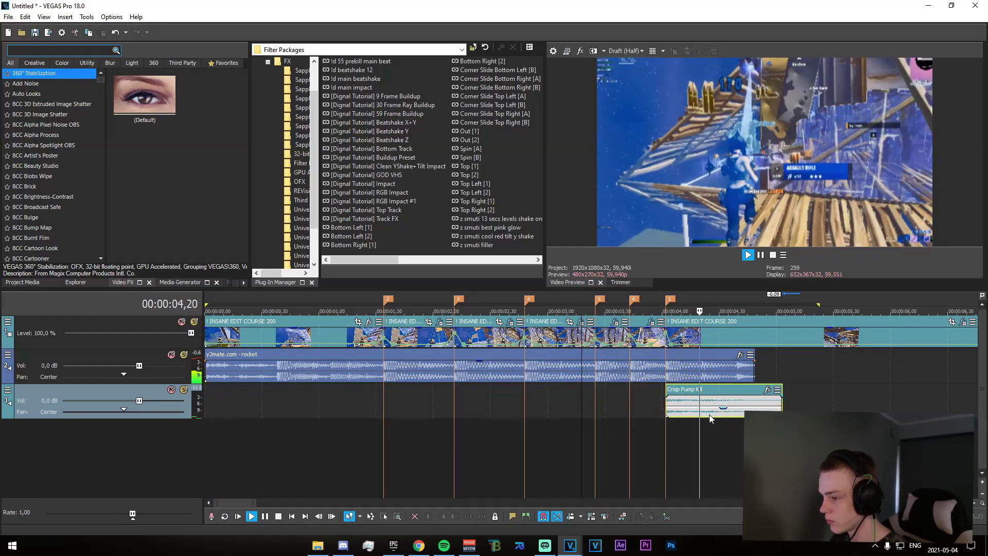
scroll(709, 415, down, 2)
key(space)
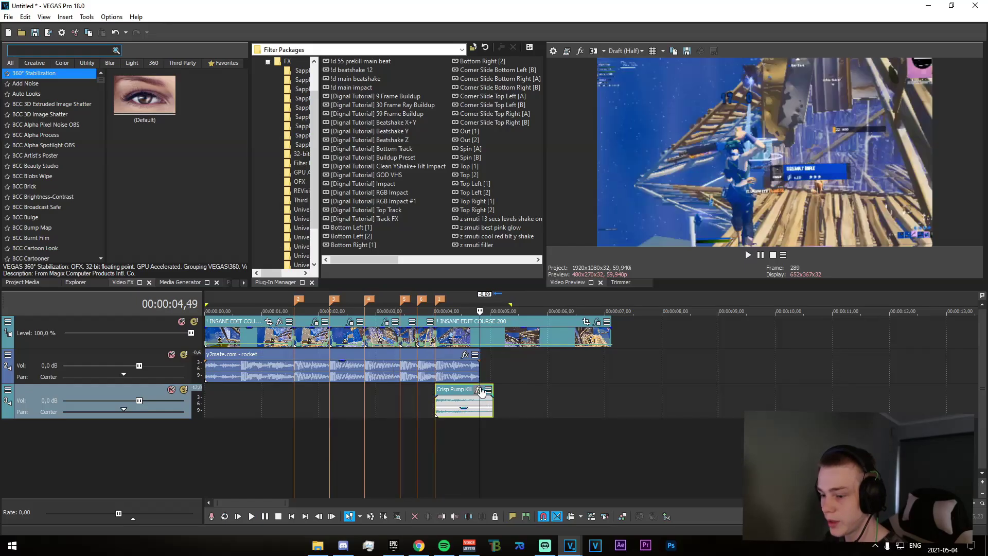
scroll(293, 441, down, 2)
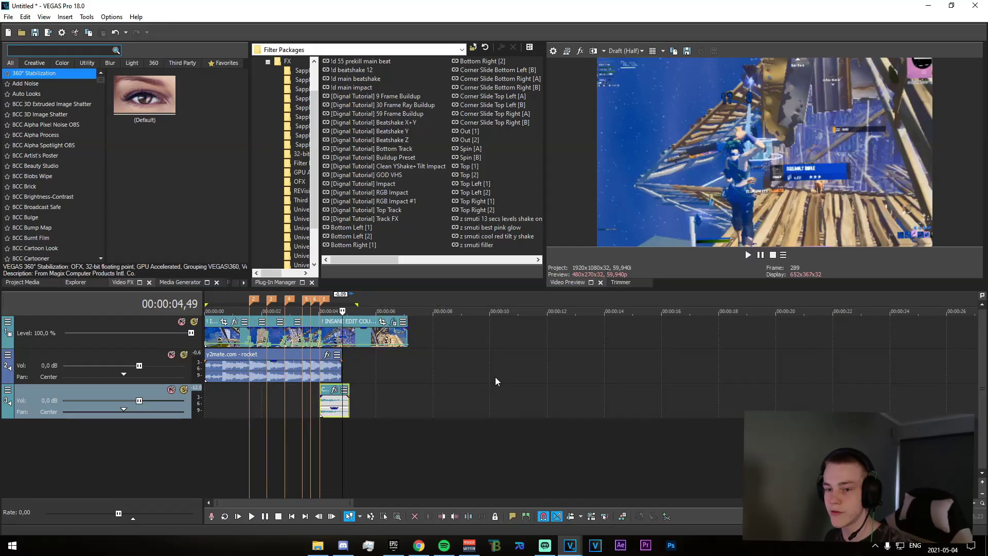